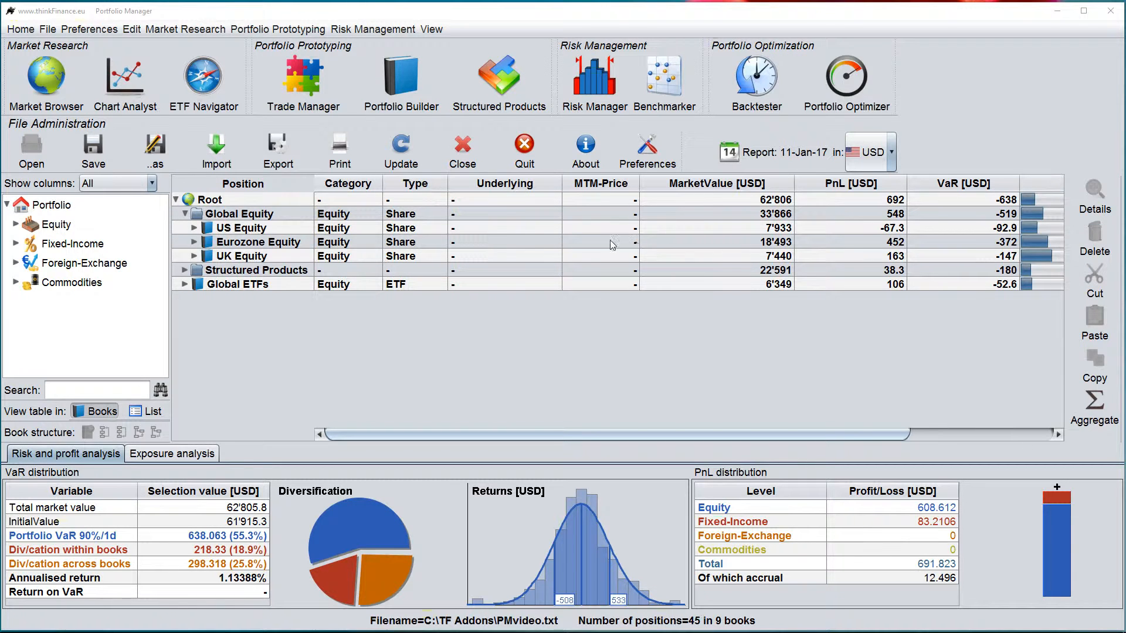
Step: Open the US Equity, Eurozone Equity and UK Equity books together in the Portfolio Optimizer
click(481, 227)
shift+click(475, 257)
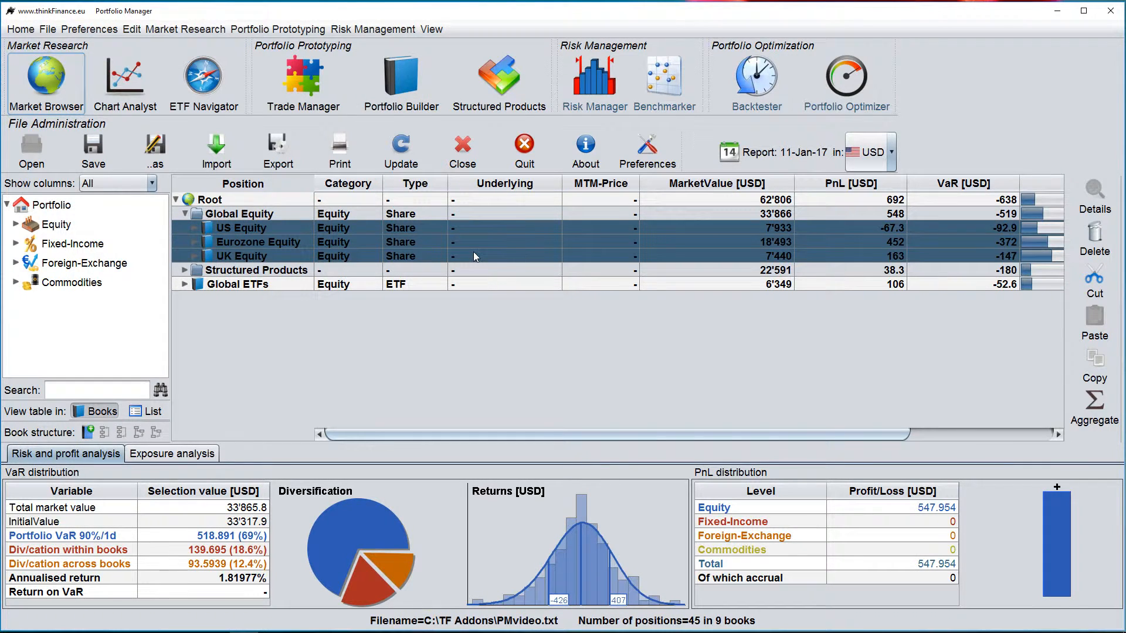
click(846, 82)
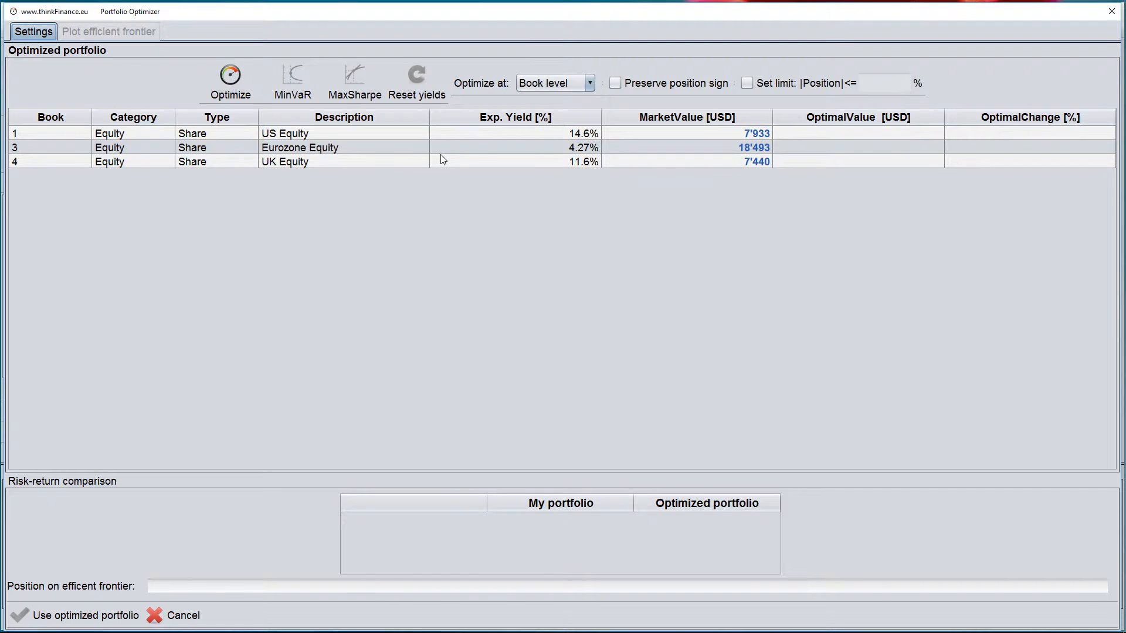
Step: Set the optimization to position level, look through the listed shares and run the optimization
click(563, 85)
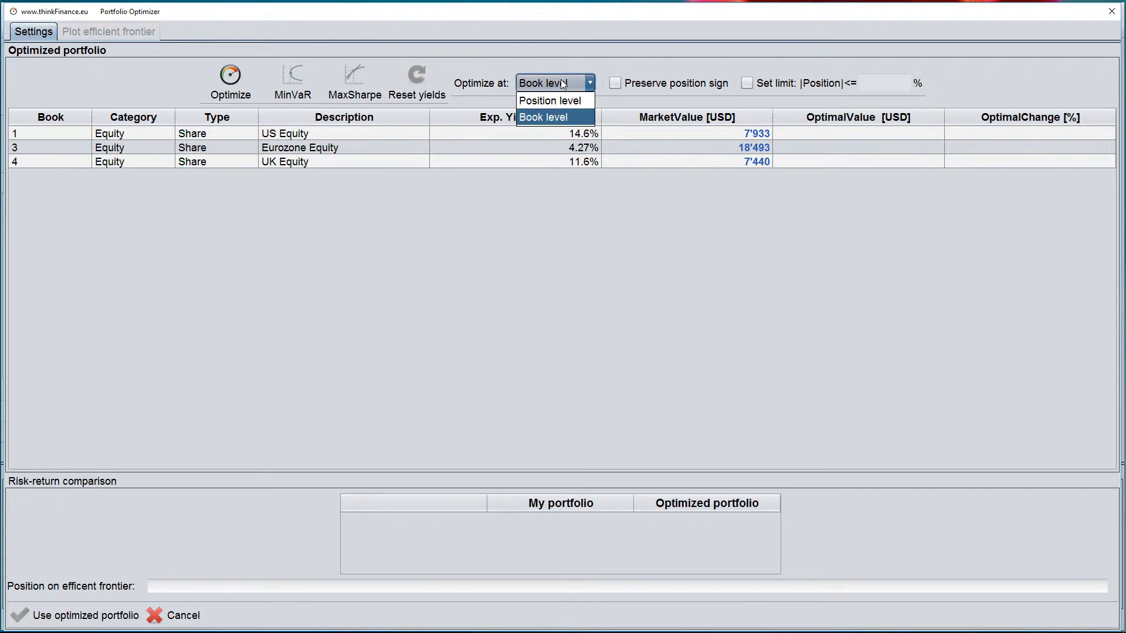
click(550, 115)
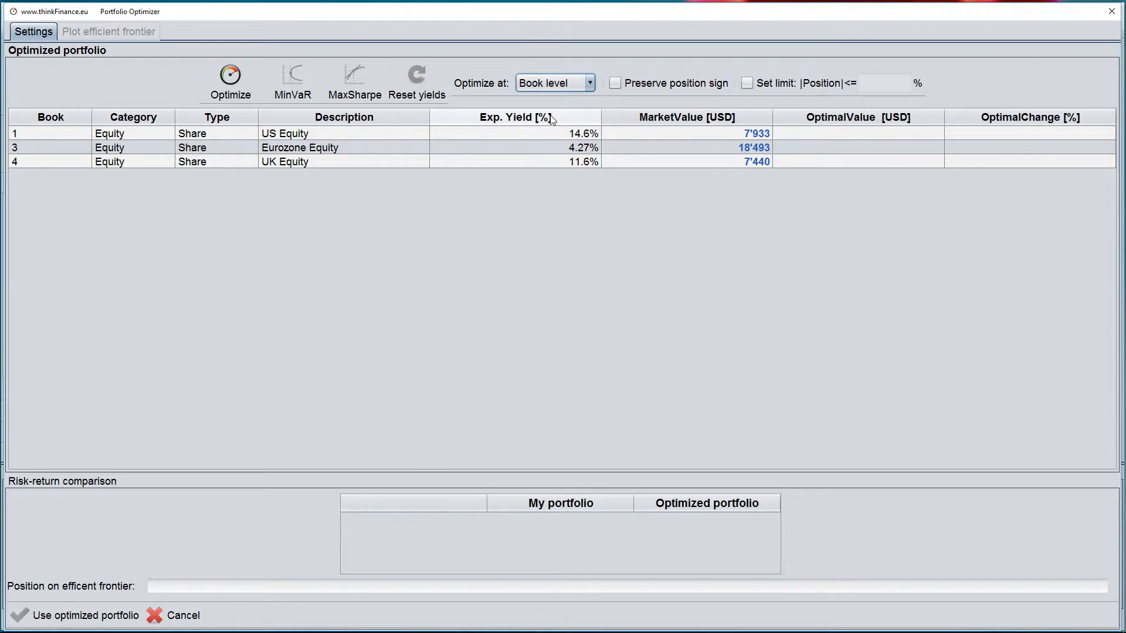
click(555, 82)
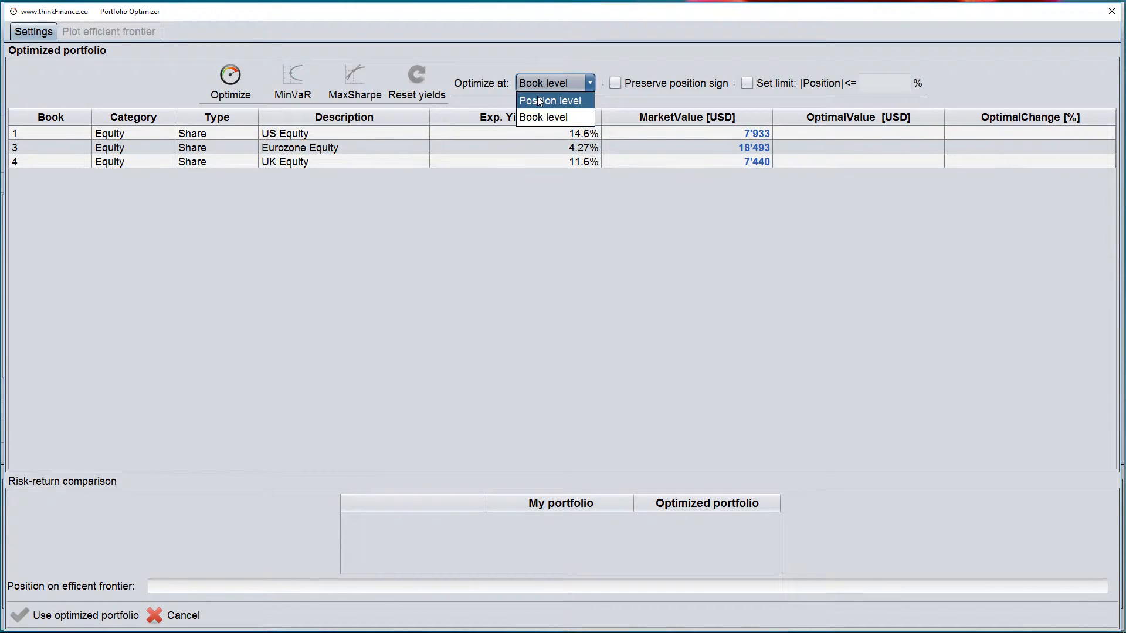
click(538, 99)
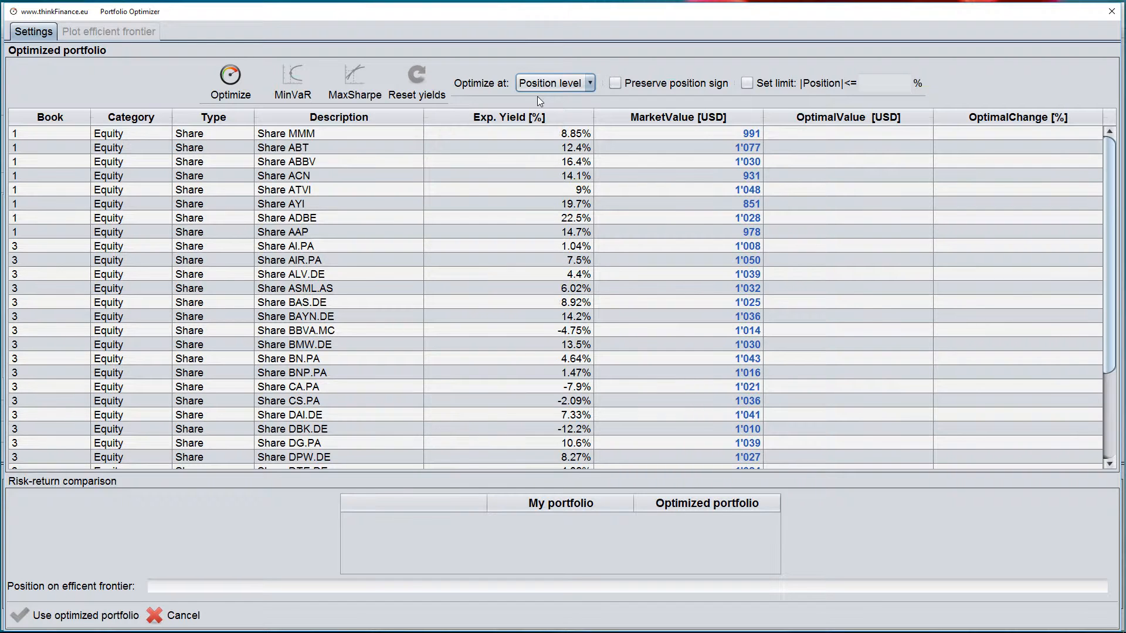
scroll(547, 233, down, 1)
scroll(547, 233, down, 2)
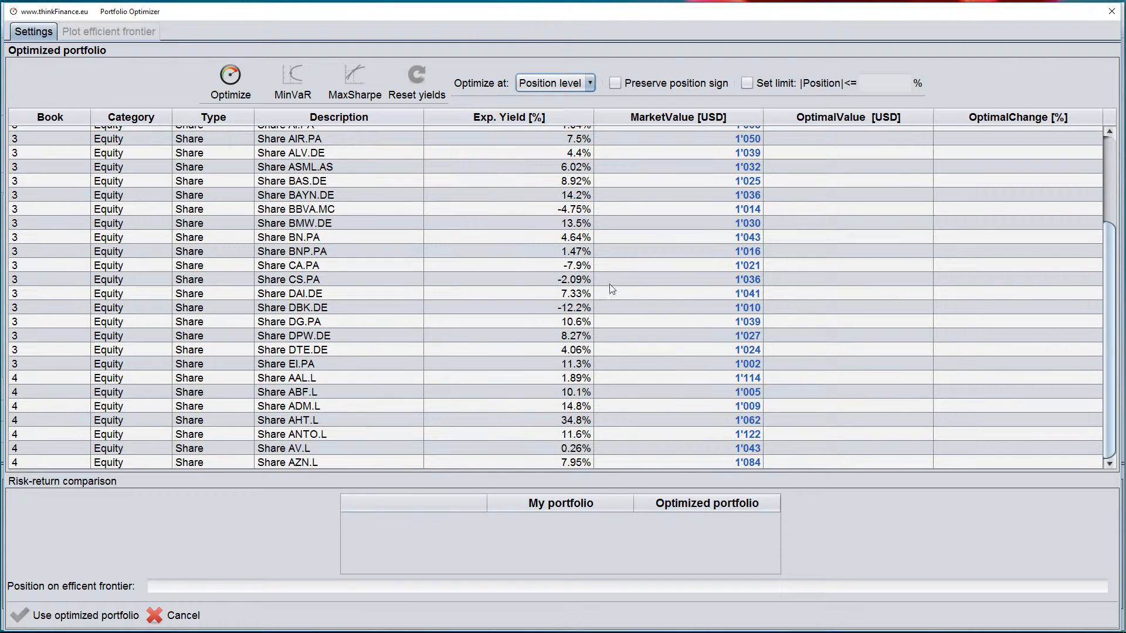
scroll(586, 293, up, 3)
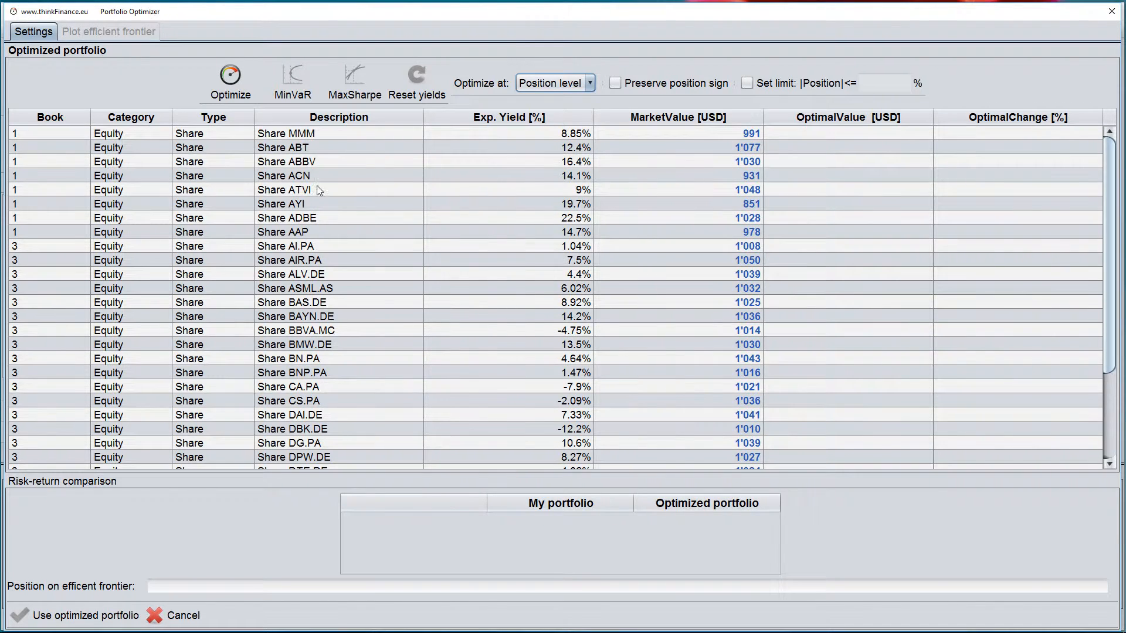
click(230, 95)
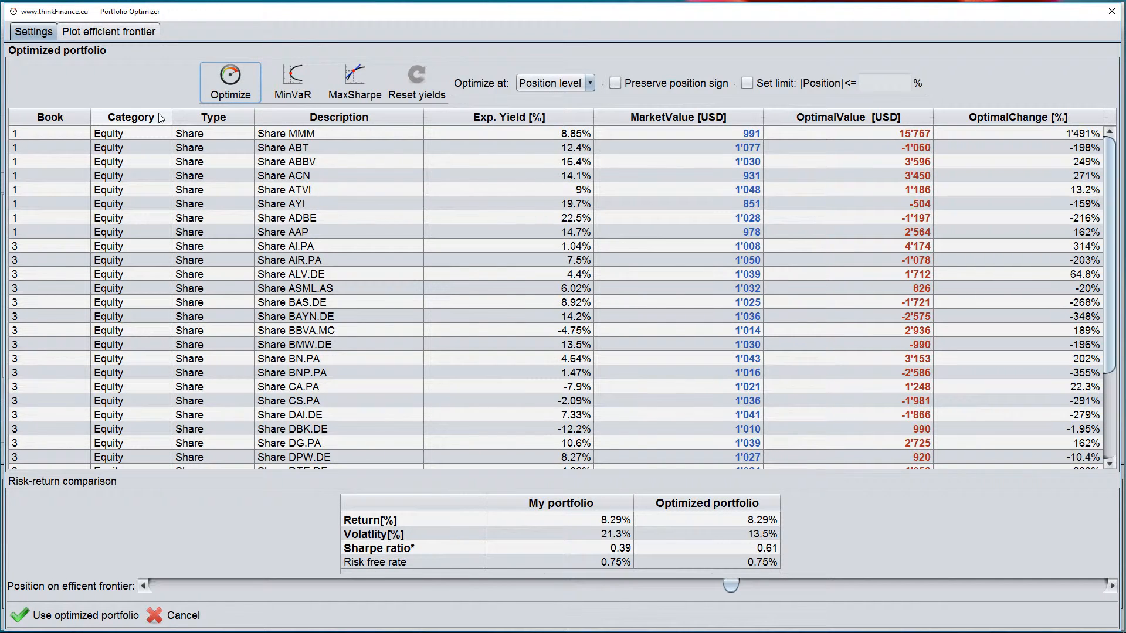
Step: Plot the efficient frontier and move the optimized portfolio along it to a return of about 28.1%
click(109, 37)
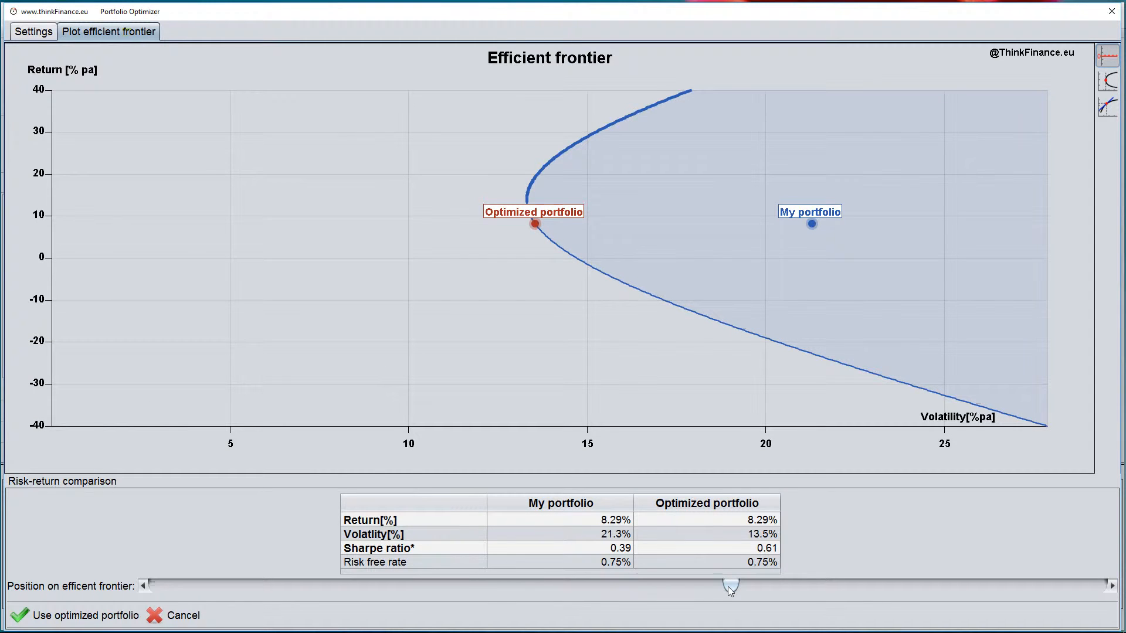
drag(727, 587, 958, 544)
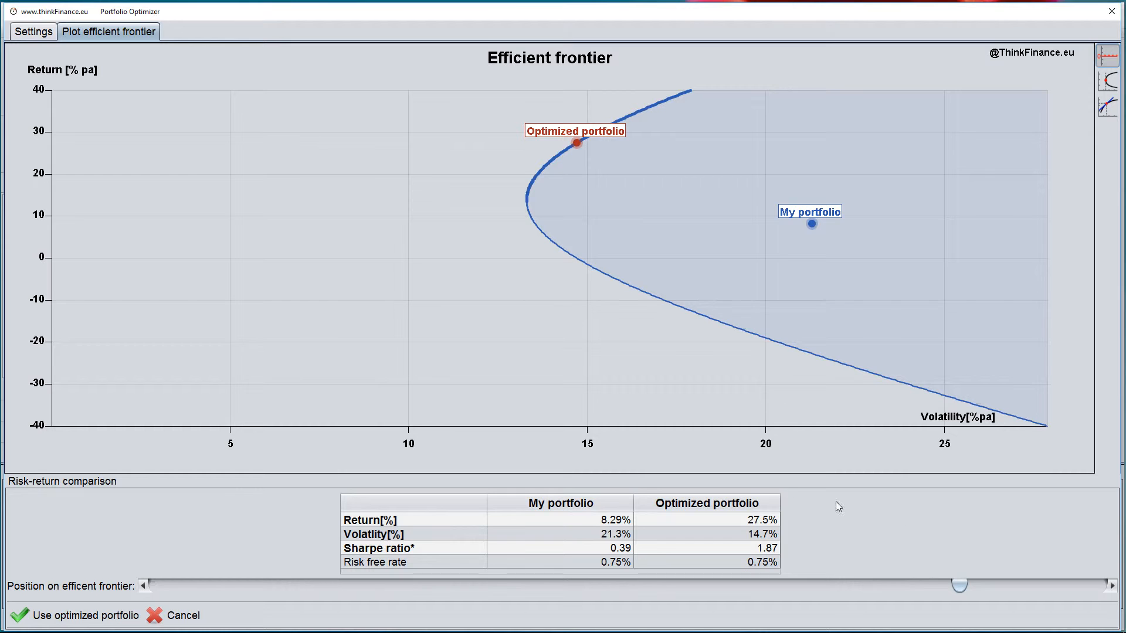
click(39, 36)
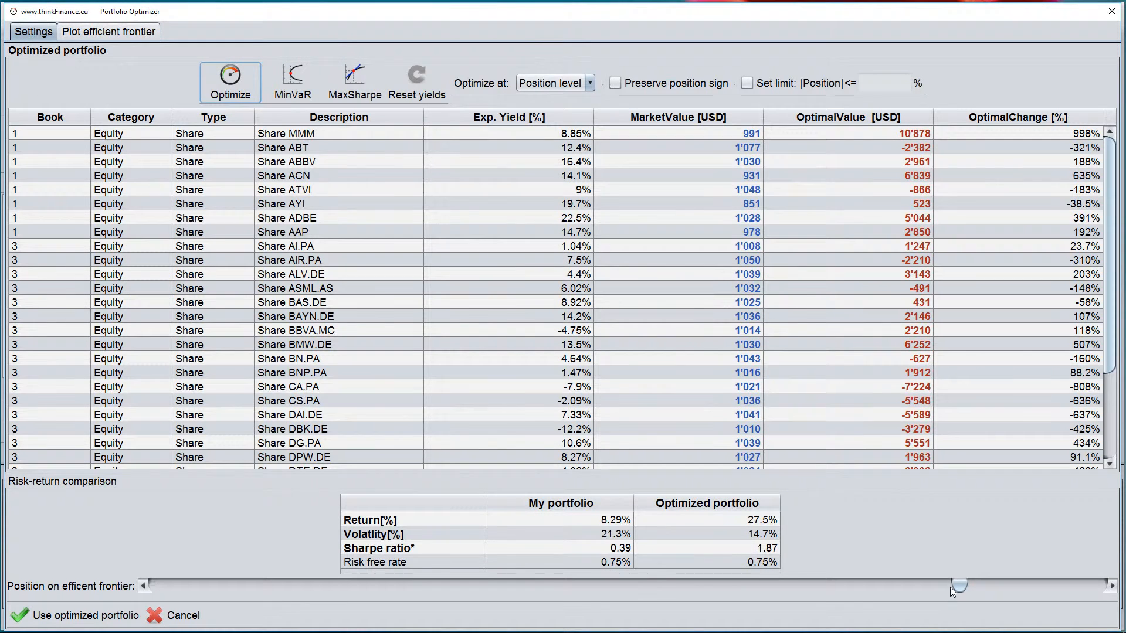
drag(959, 586, 994, 586)
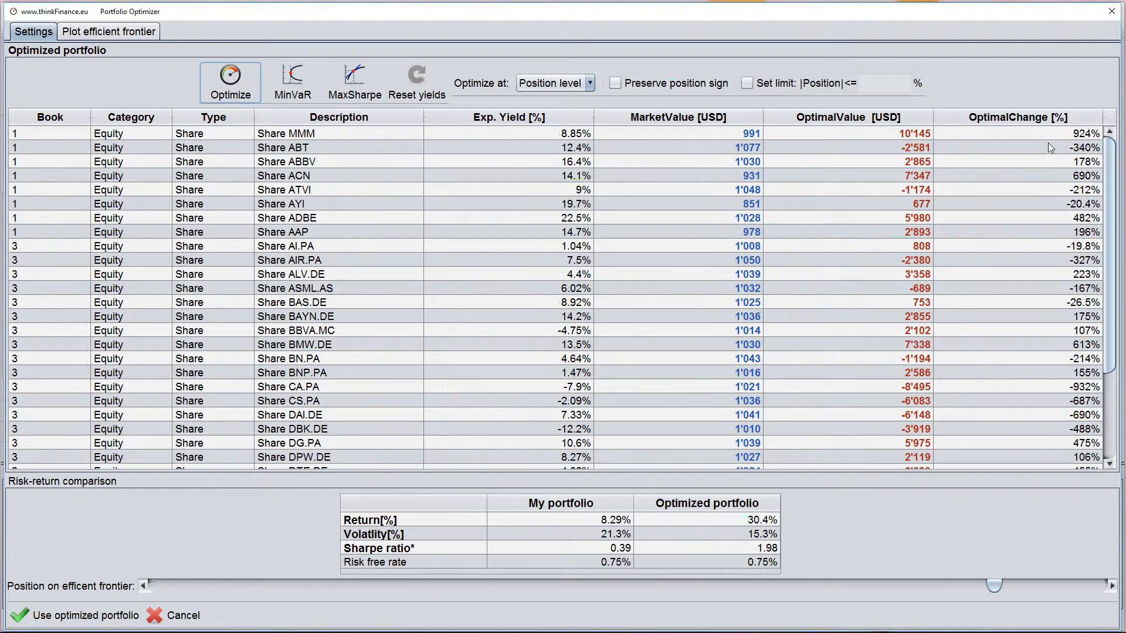
mouse_move(986, 582)
mouse_down()
mouse_move(1005, 582)
mouse_move(976, 583)
mouse_up()
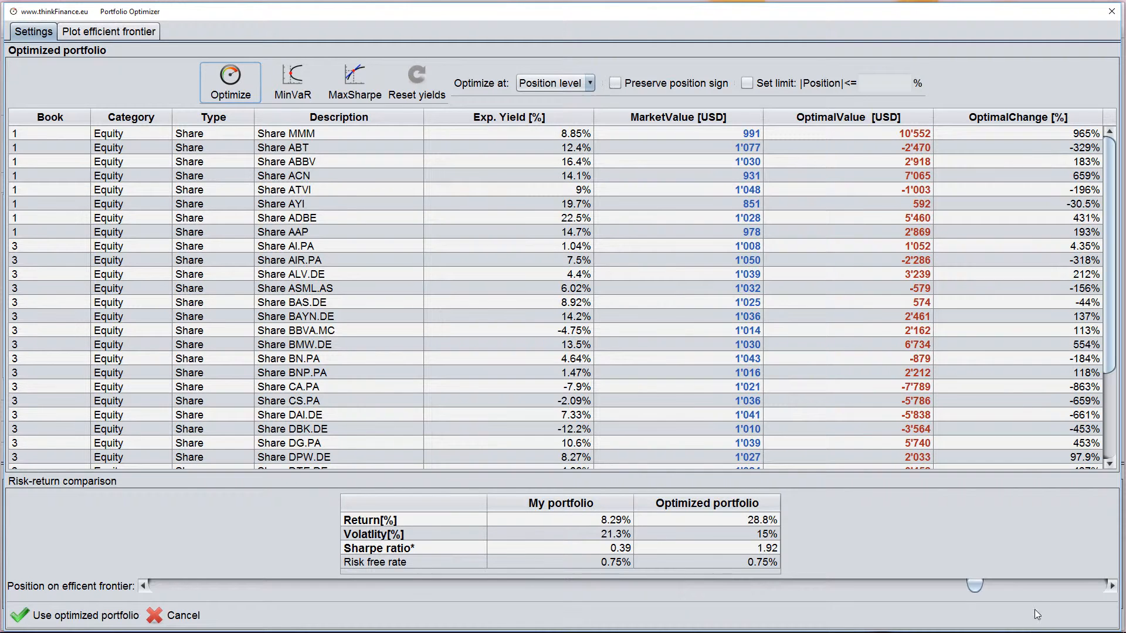
mouse_move(978, 591)
mouse_down()
mouse_move(911, 584)
mouse_move(968, 583)
mouse_up()
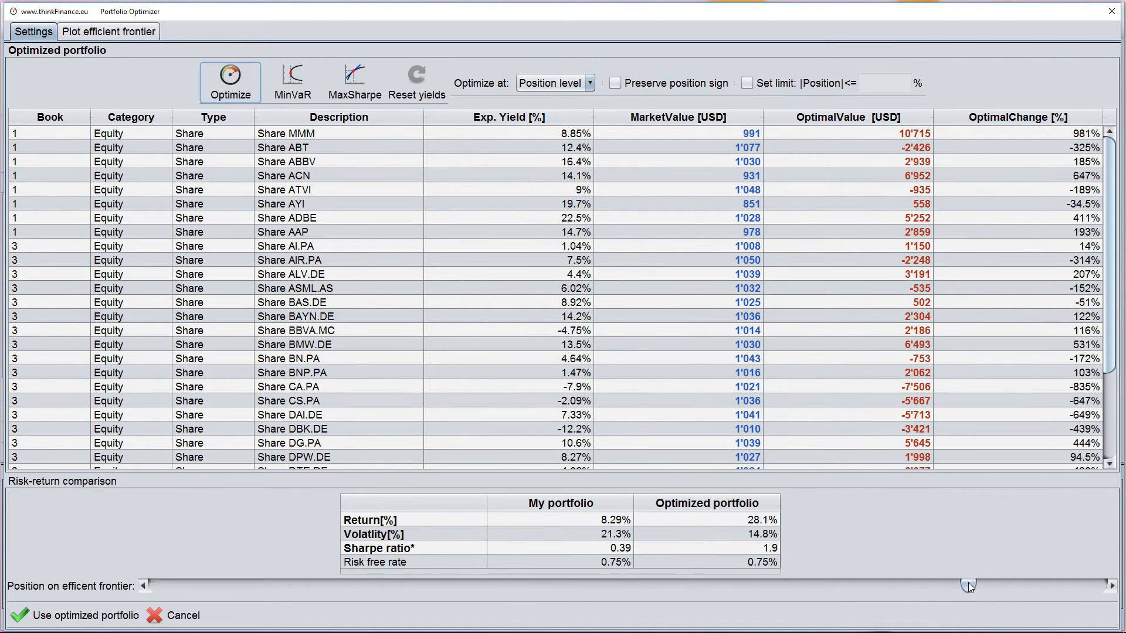
Step: Compare the minimum-VaR and maximum-Sharpe portfolios on the efficient frontier plot, and reselect minimum VaR in the settings view
click(81, 33)
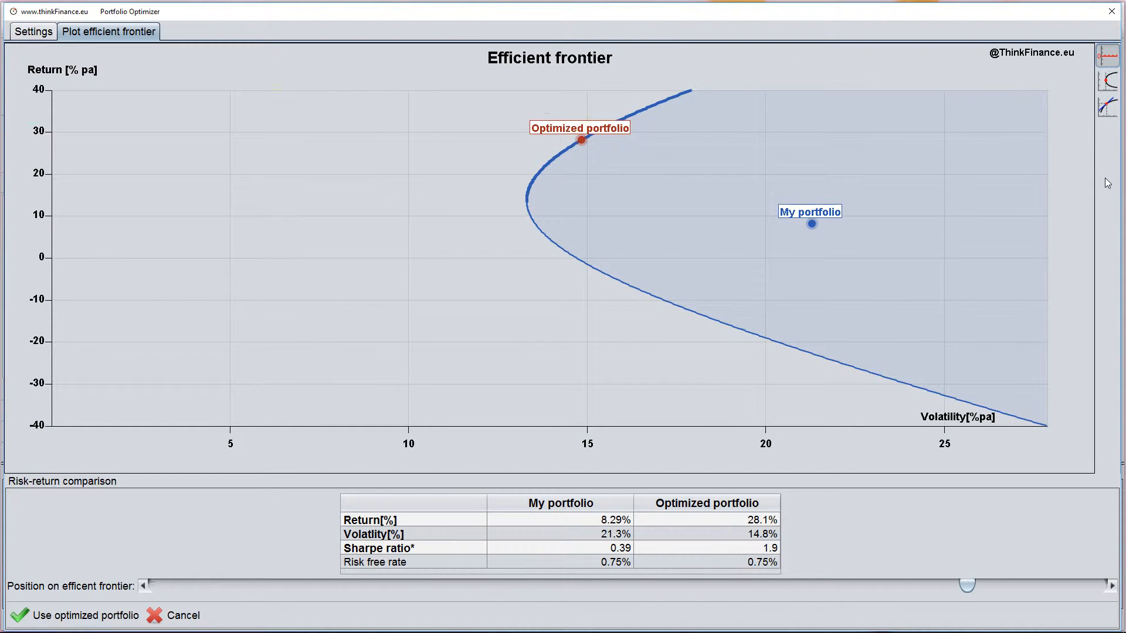
click(1105, 88)
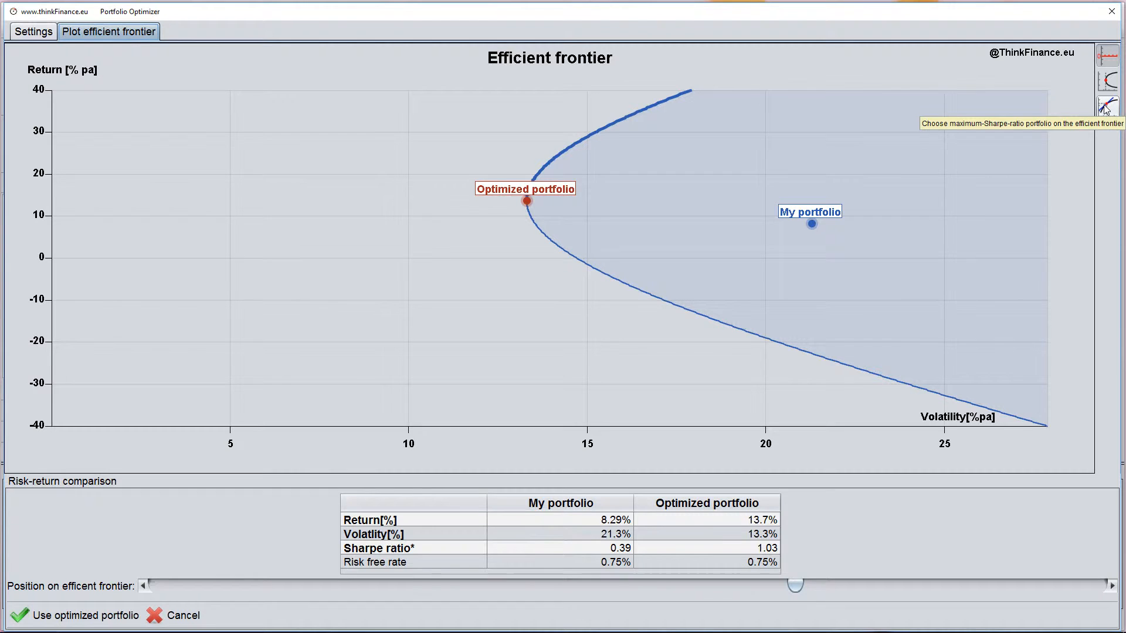
click(1105, 108)
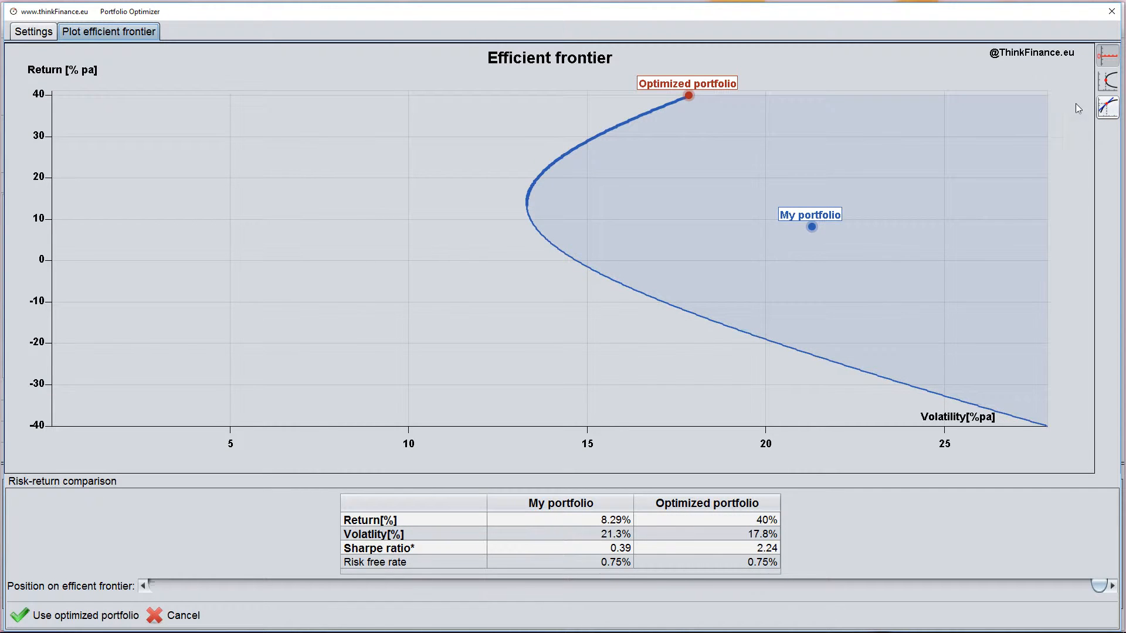
click(20, 31)
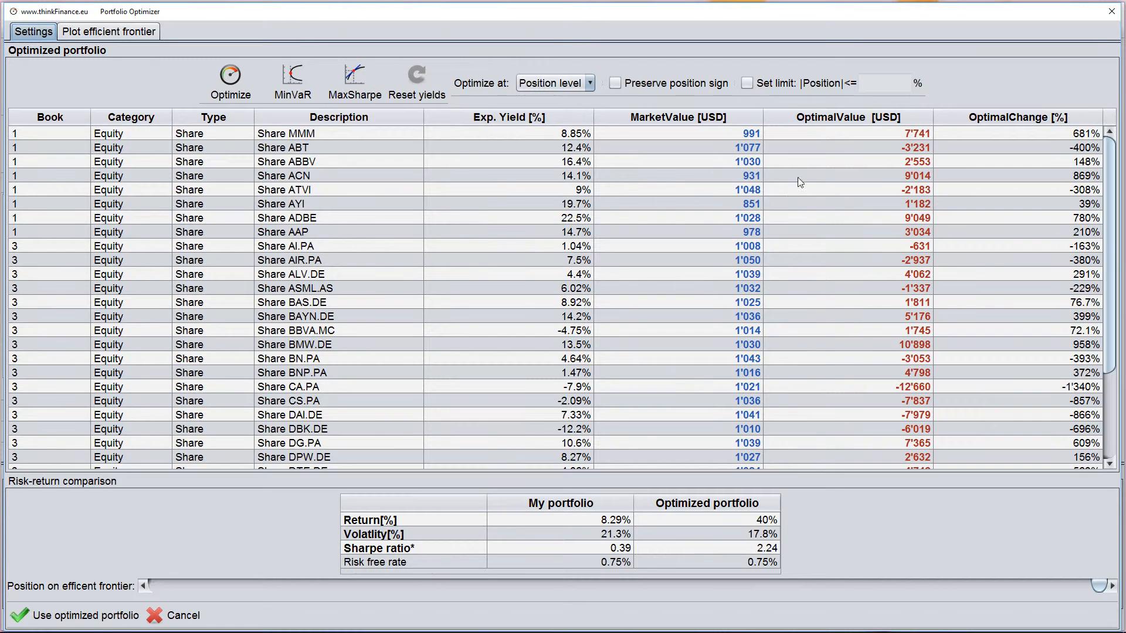
click(293, 79)
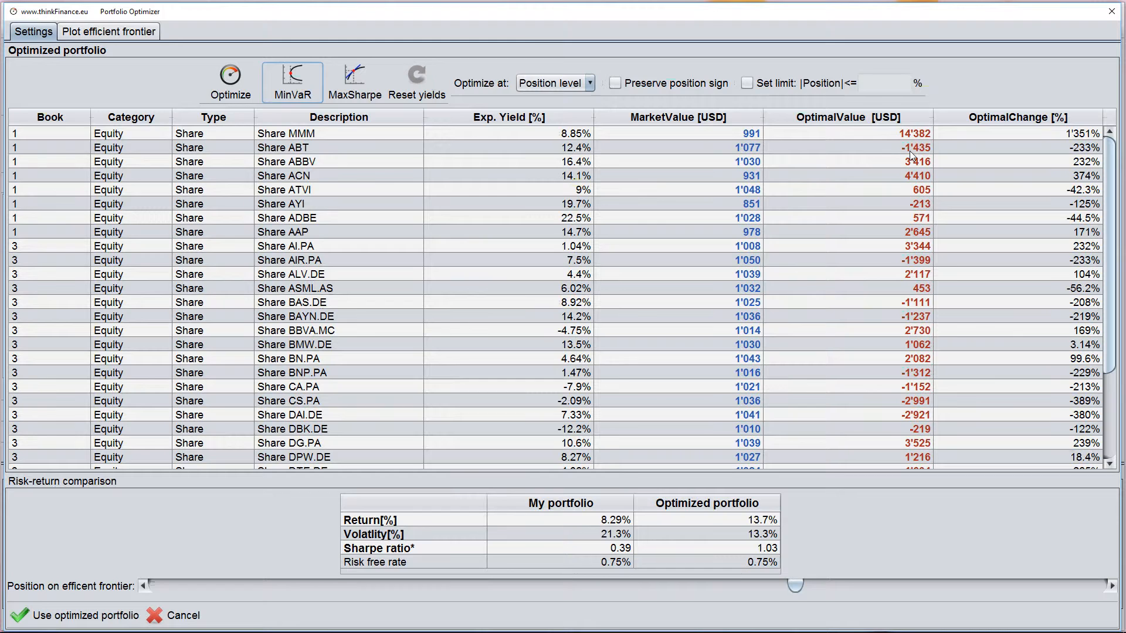
Step: Enable preserving the position sign, rerun the optimization and look through the optimal values of all shares
click(615, 84)
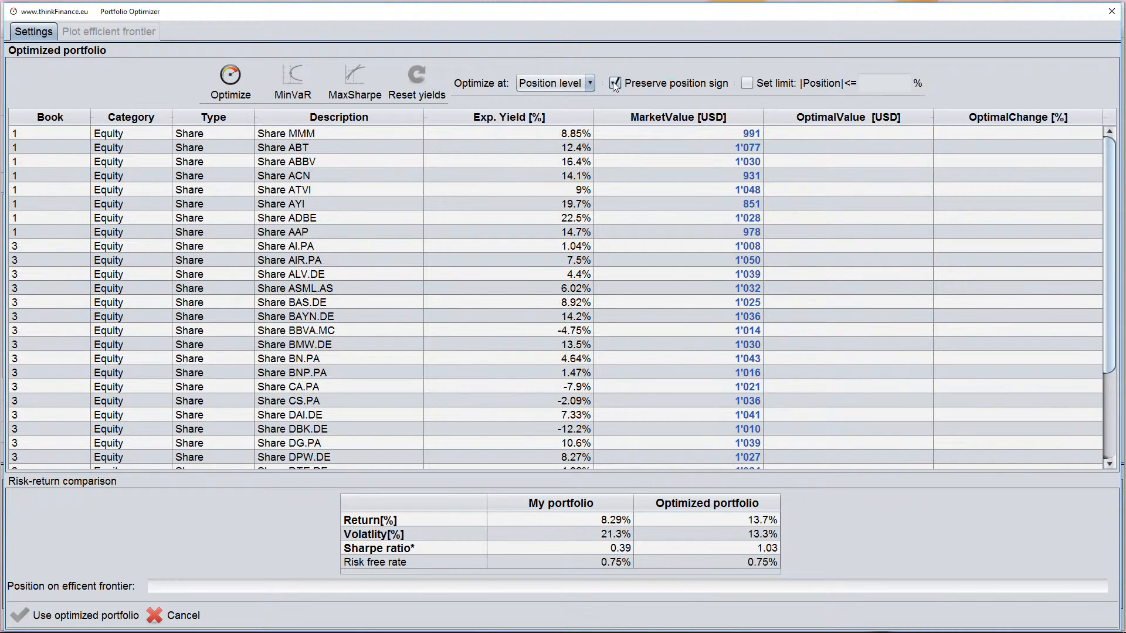
click(235, 75)
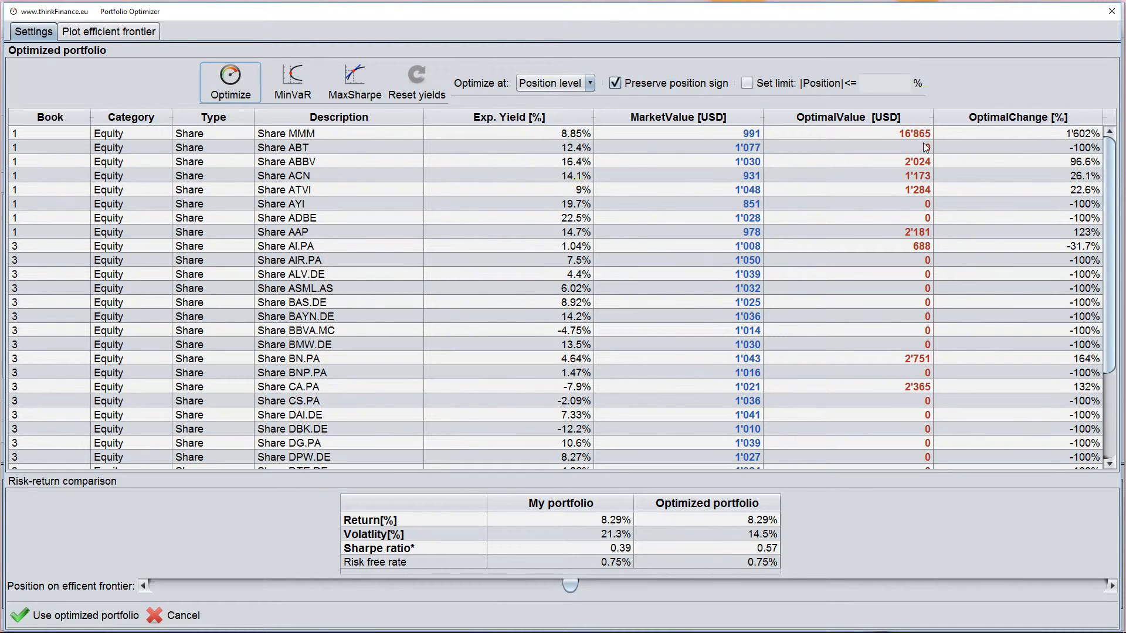
scroll(916, 399, down, 3)
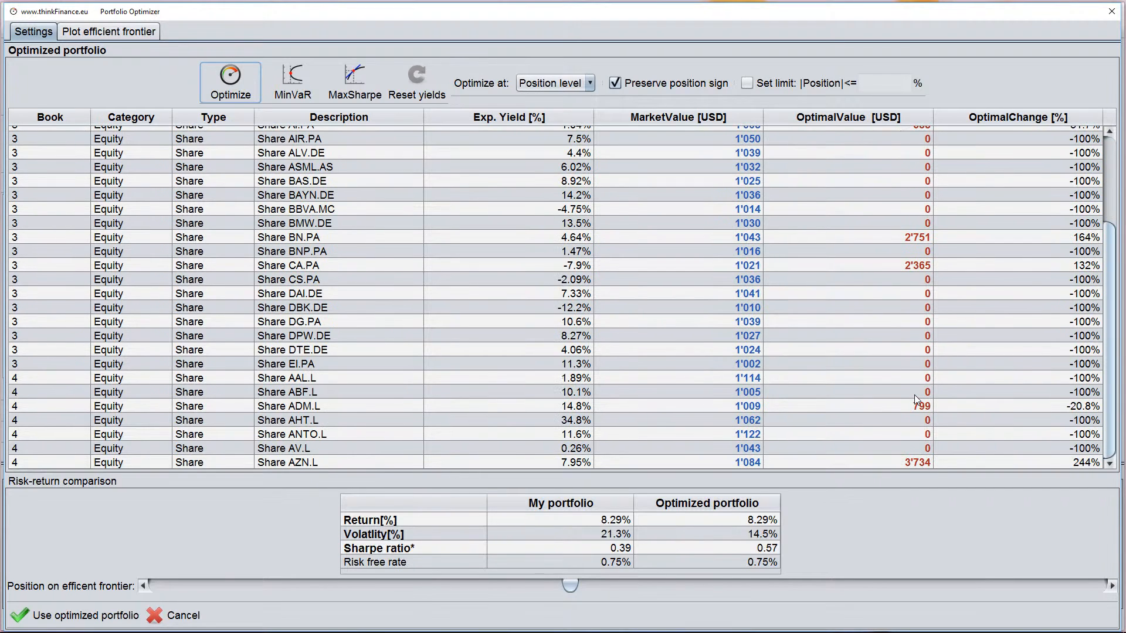
scroll(914, 396, up, 3)
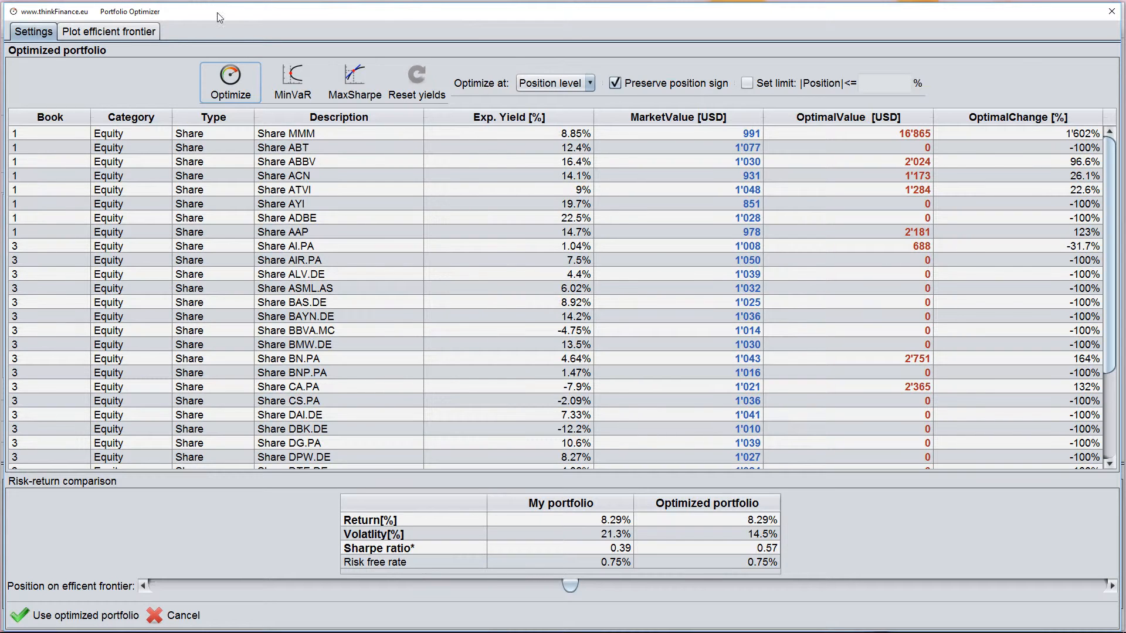
Step: Move the optimized portfolio on the new efficient frontier to a return of about 23.9% and review the shares' optimal values
click(153, 33)
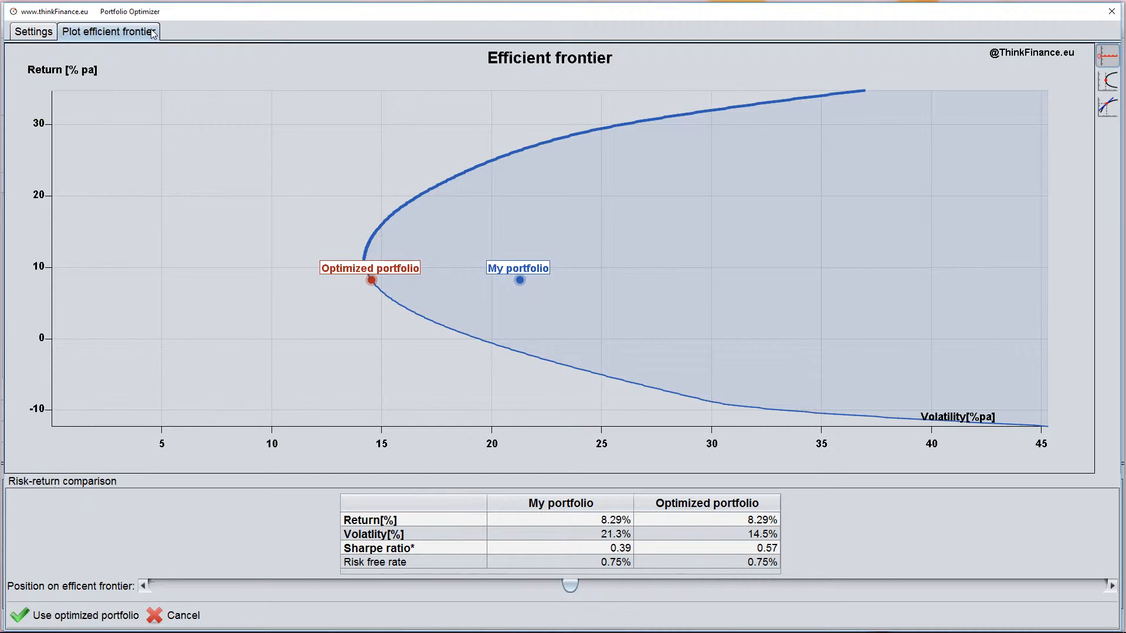
drag(570, 585, 887, 587)
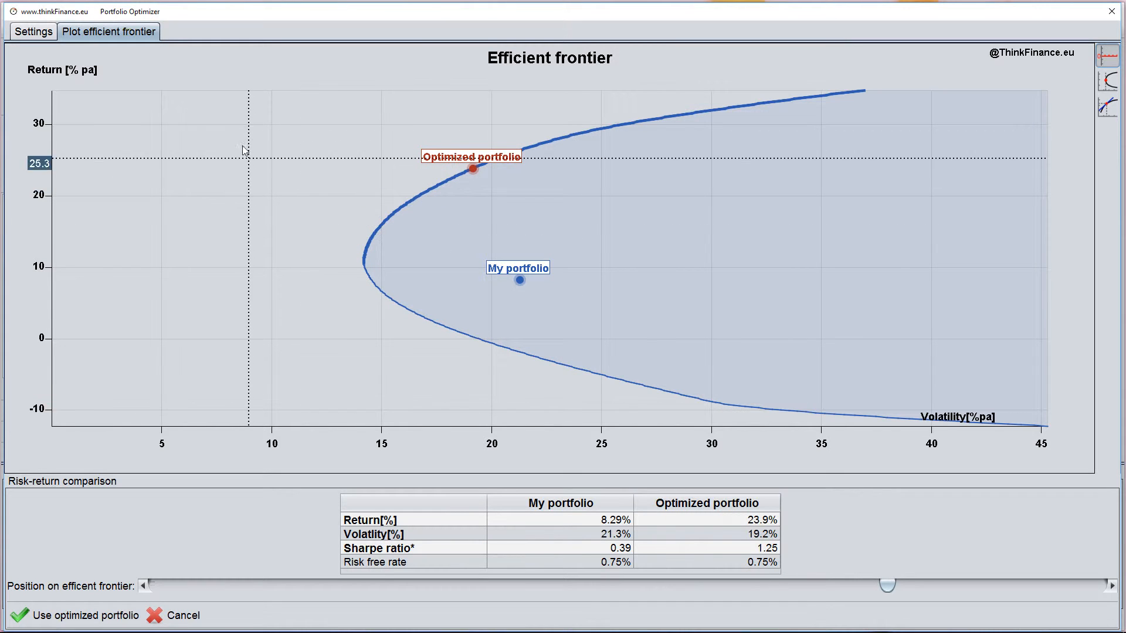
click(33, 31)
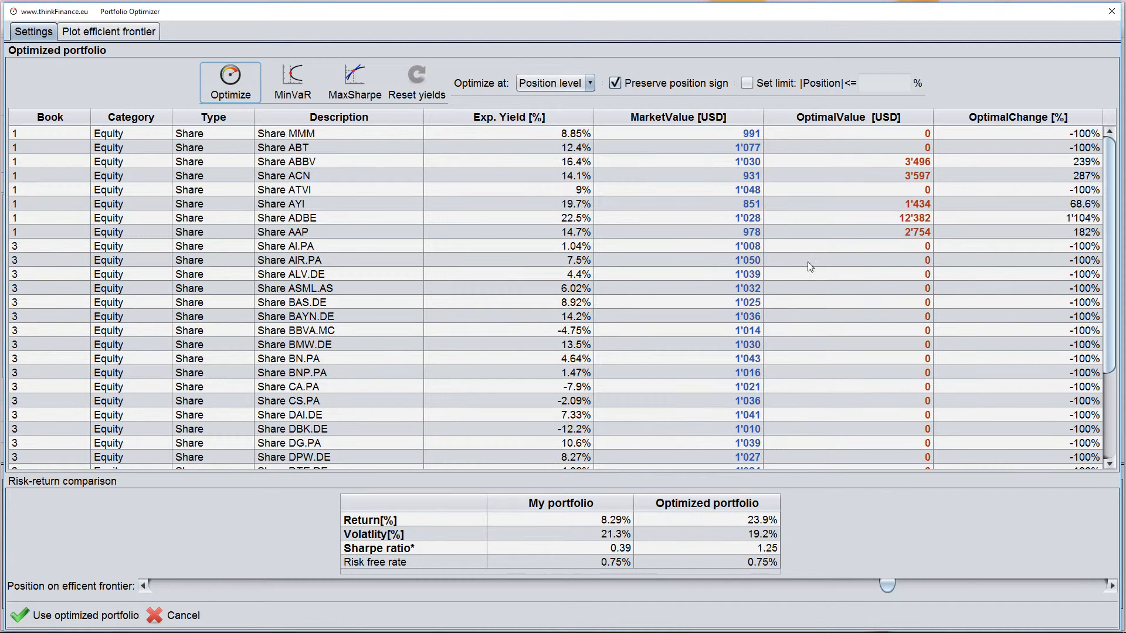
scroll(903, 144, down, 3)
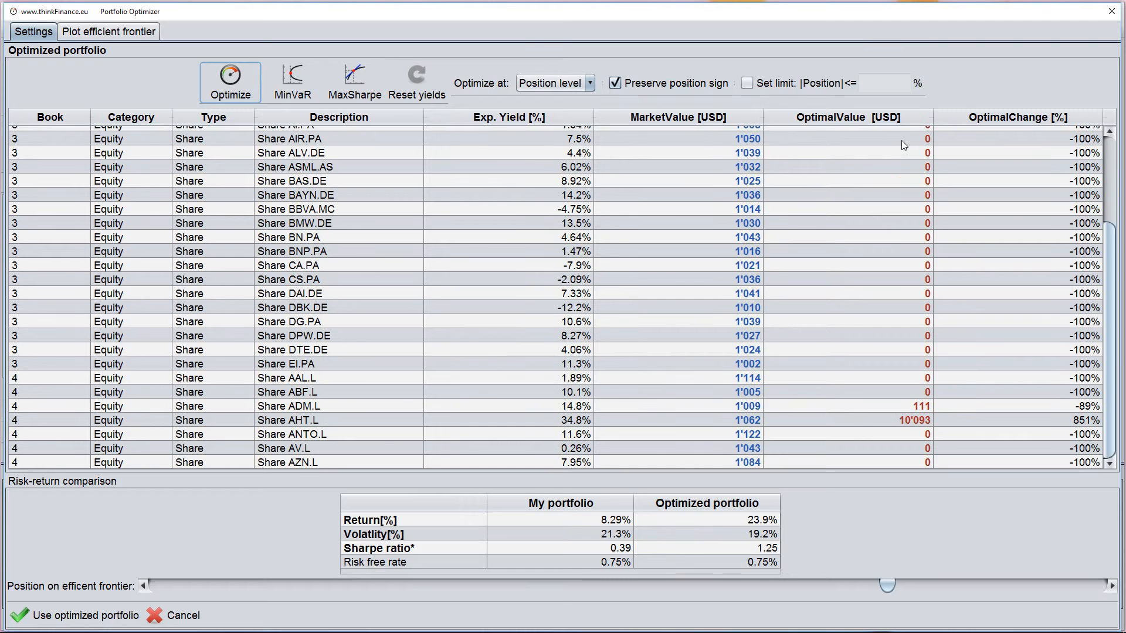
scroll(884, 241, up, 3)
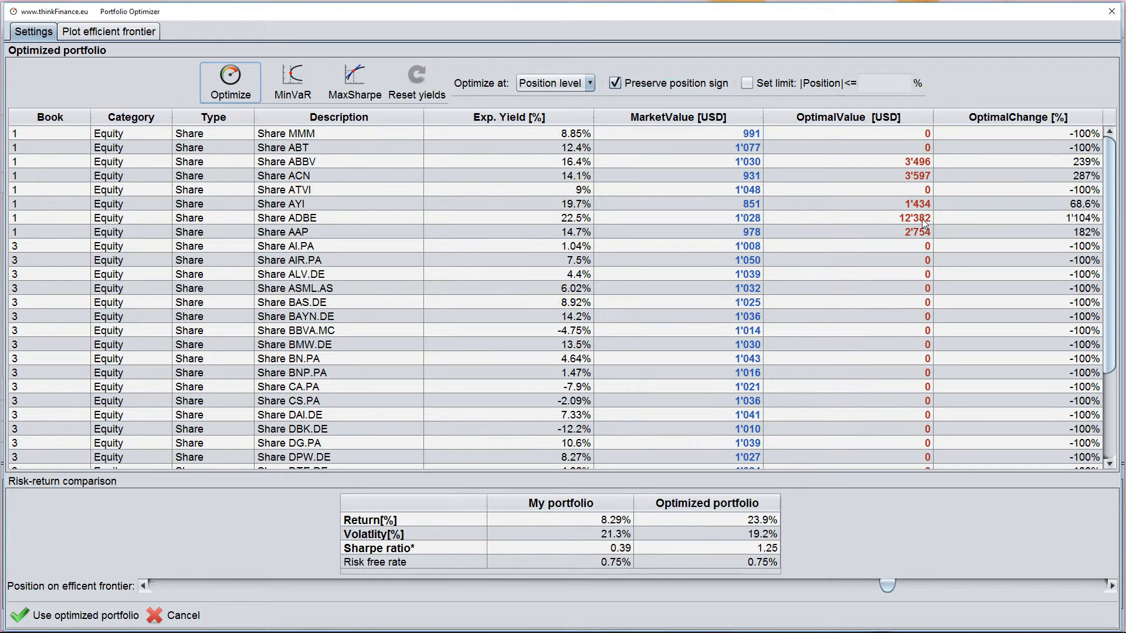
scroll(922, 222, down, 3)
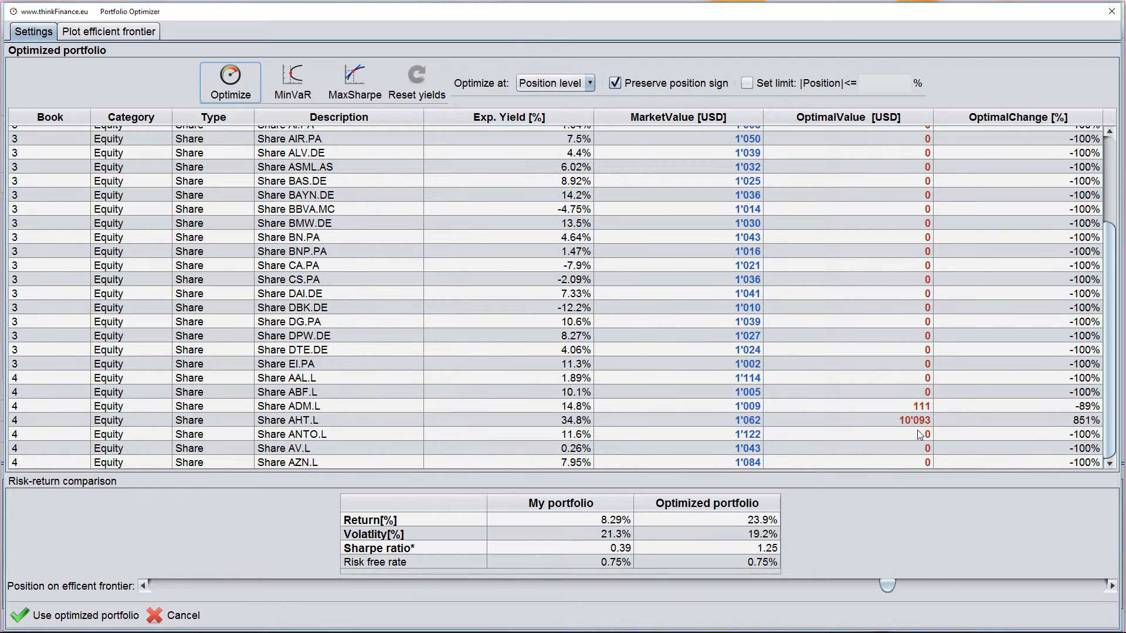
scroll(903, 419, up, 3)
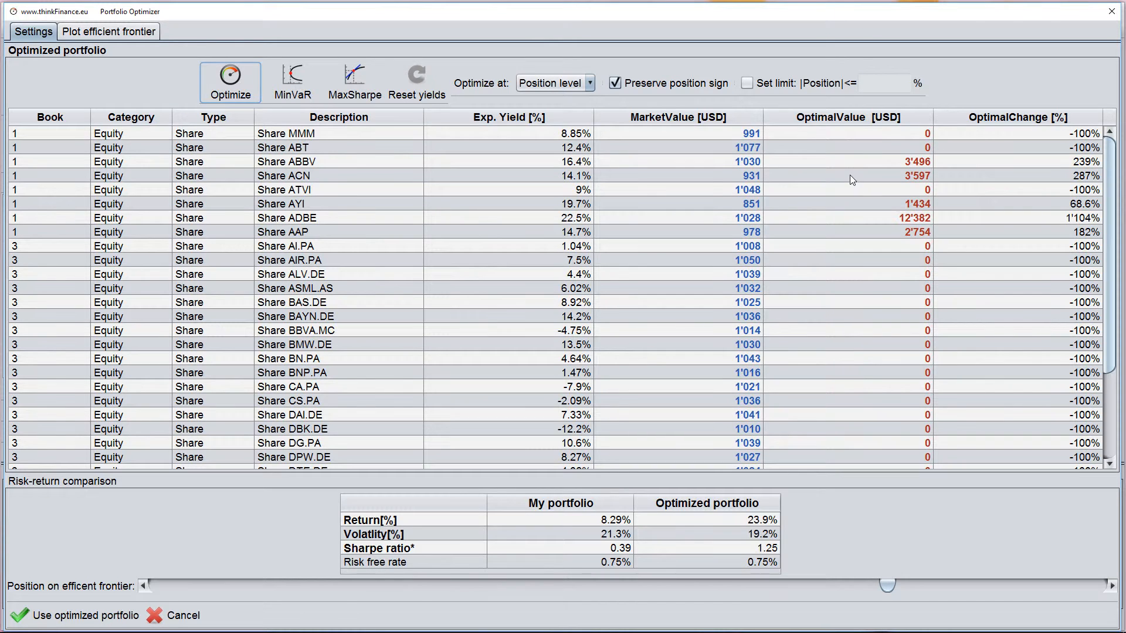
Step: Rerun the optimization with each position limited to 10%, and check the optimal values and the new efficient frontier
click(748, 83)
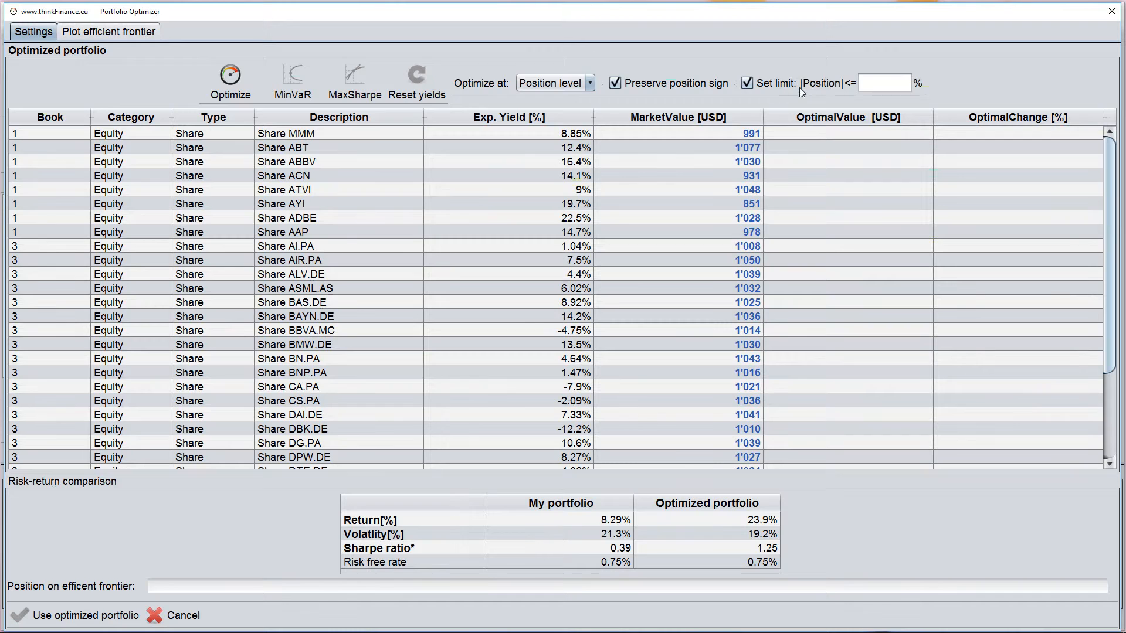
click(875, 85)
text(10)
click(217, 96)
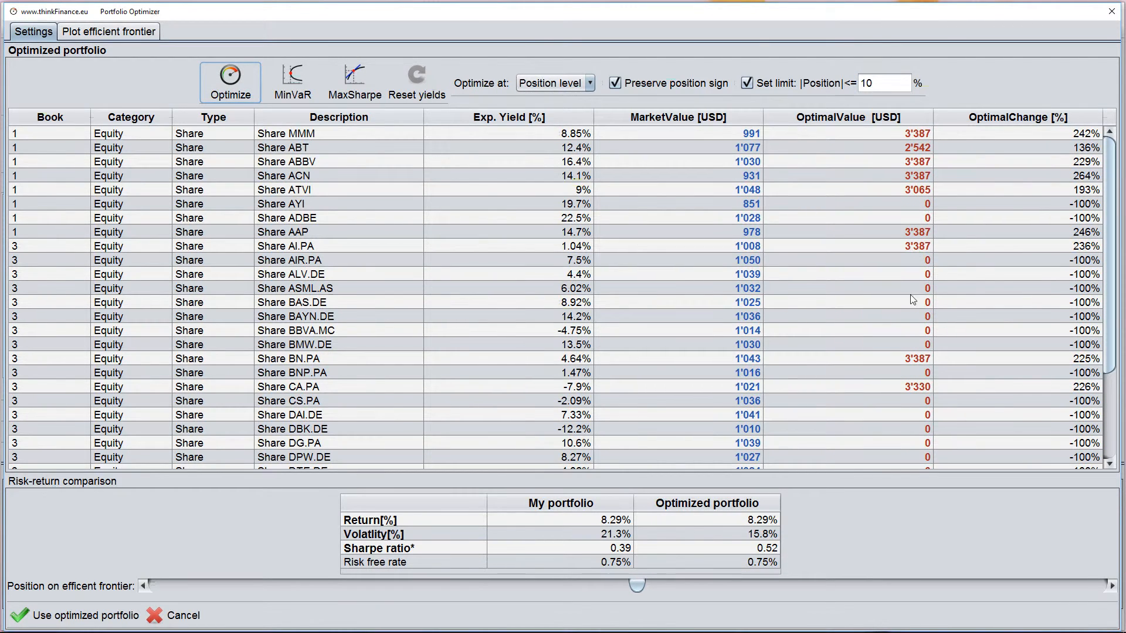
scroll(906, 305, down, 3)
scroll(907, 351, up, 1)
scroll(843, 276, up, 2)
click(120, 33)
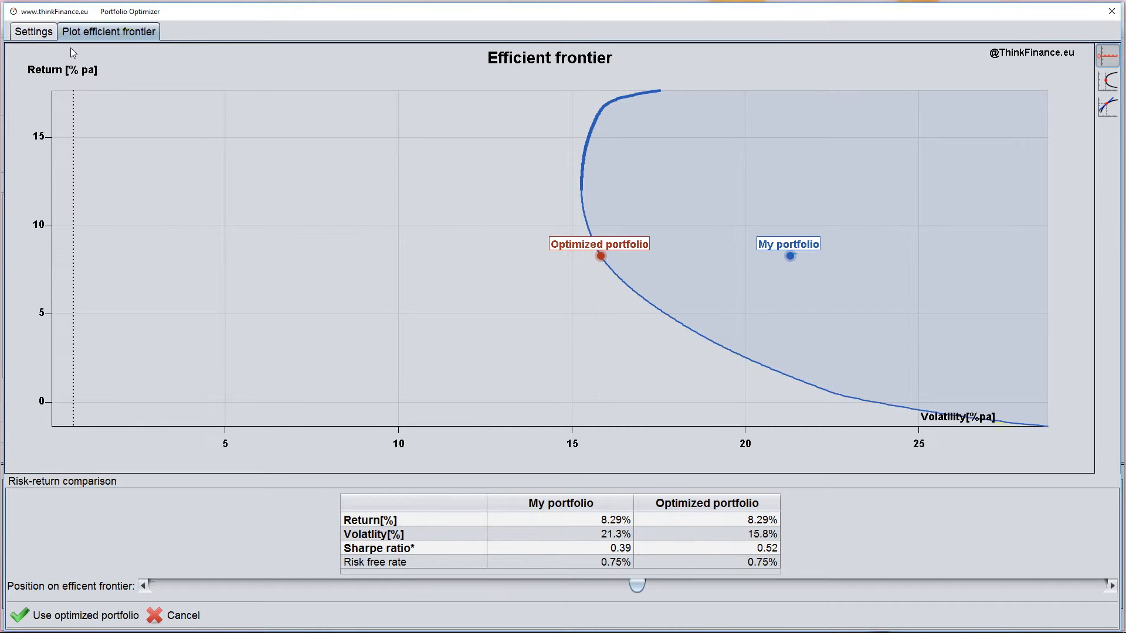
click(33, 37)
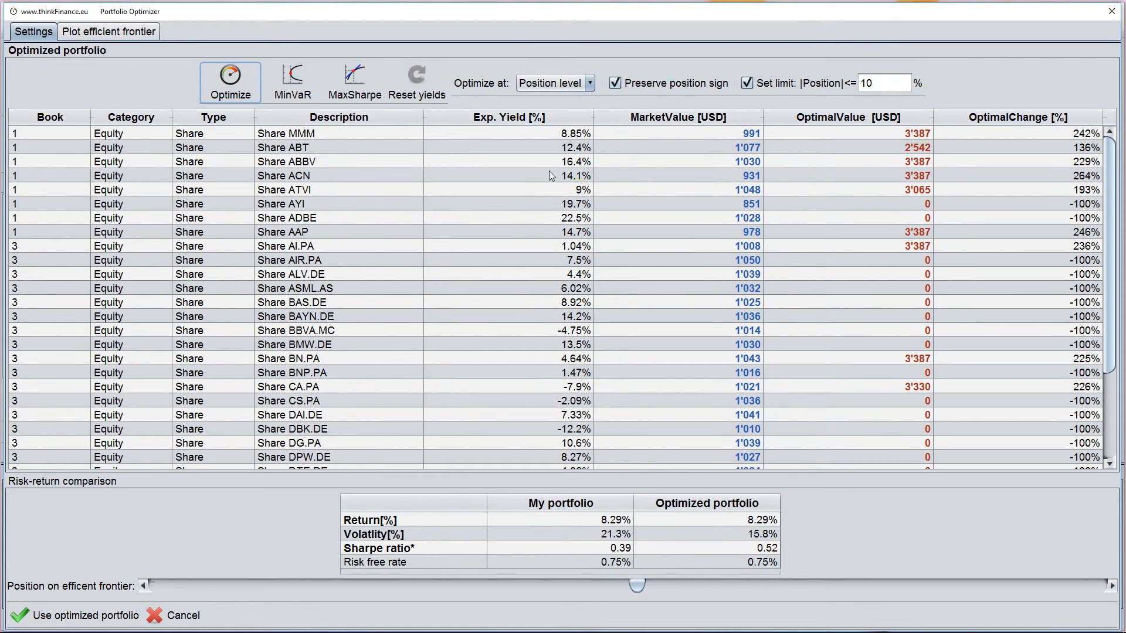
Step: Set Share ABT's expected return to 8%, then rerun the optimization and check the new efficient frontier and optimal values
double_click(523, 151)
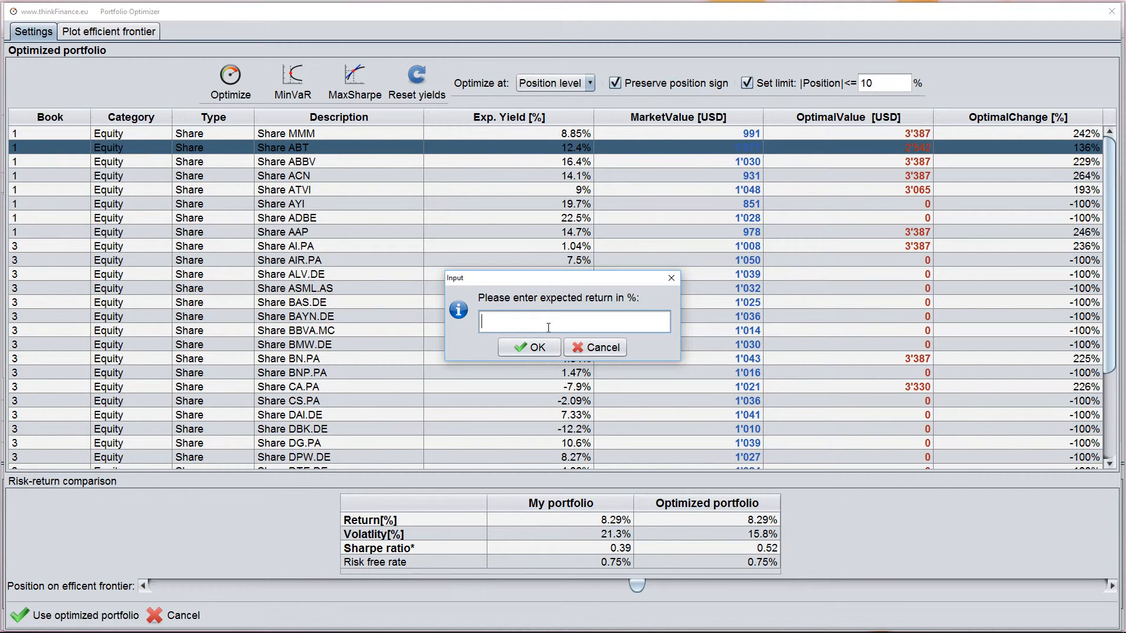
text(8)
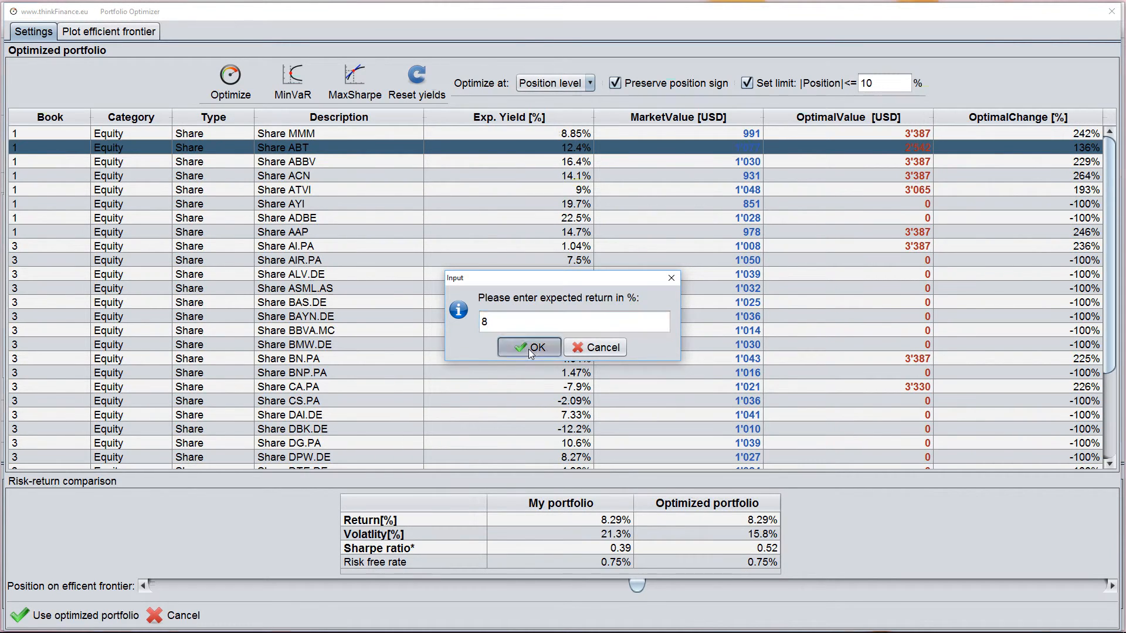
click(529, 349)
click(230, 81)
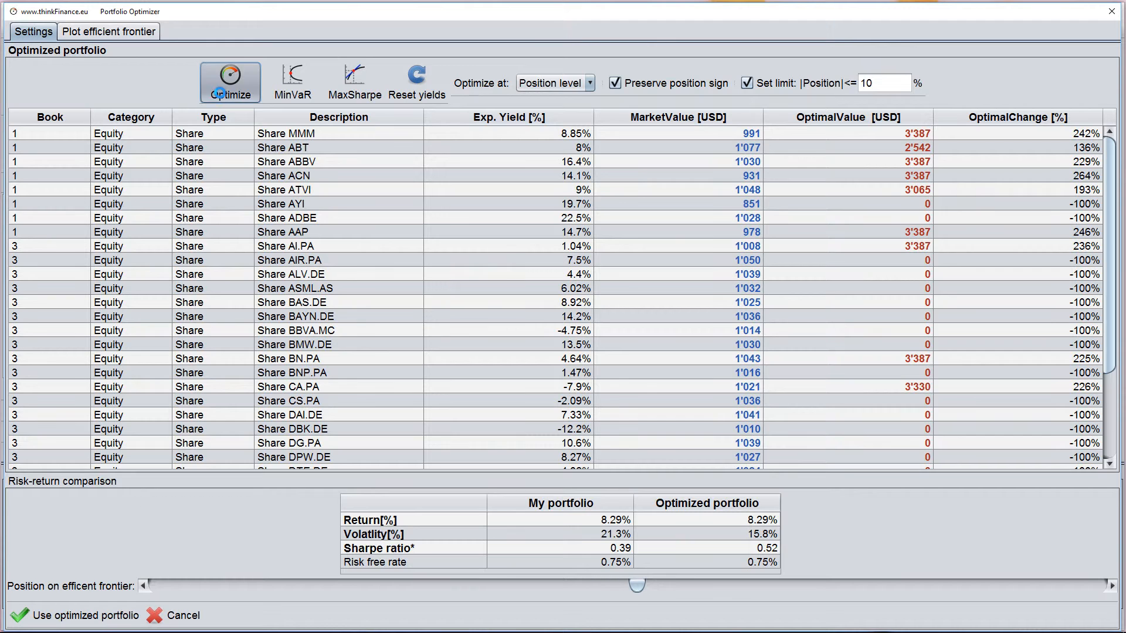
click(108, 32)
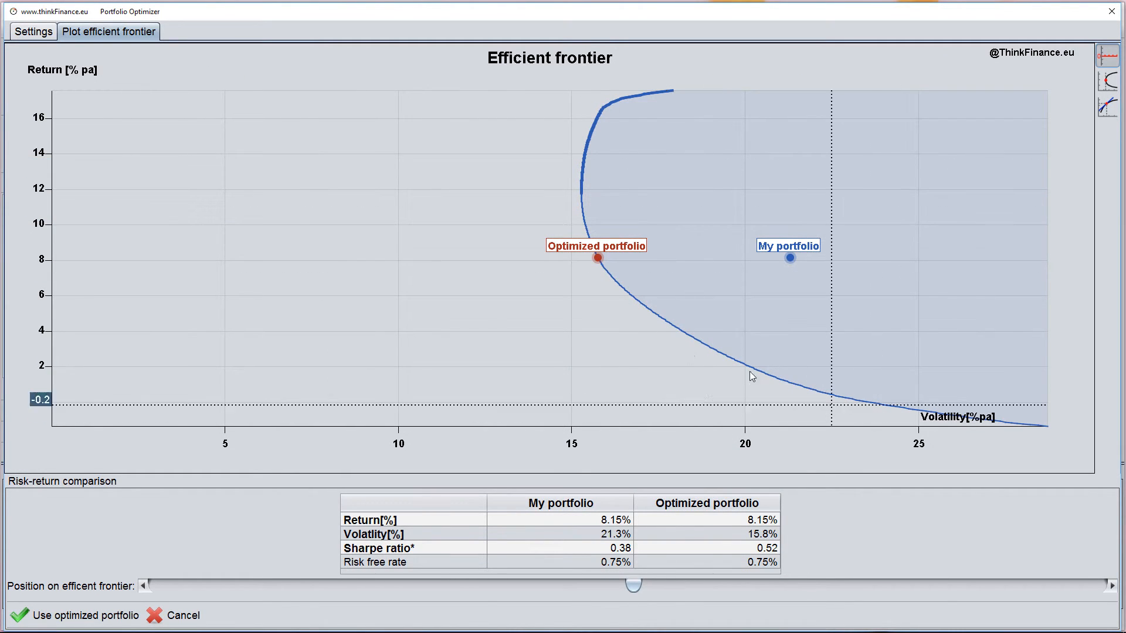
click(33, 37)
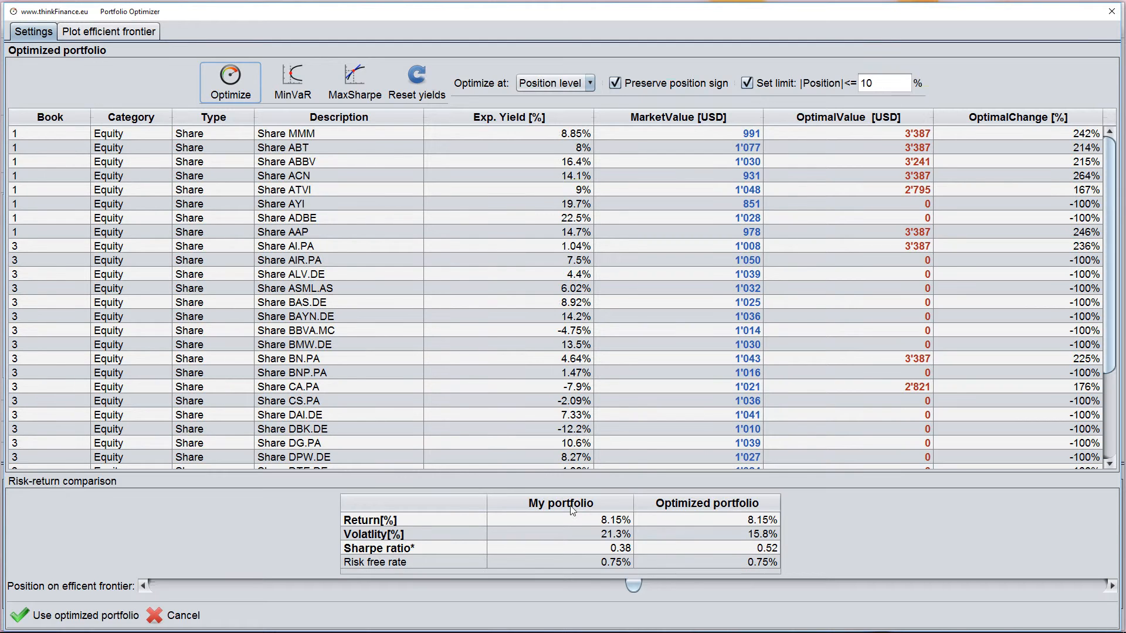
Step: Move the optimized portfolio to the maximum-Sharpe point on the efficient frontier plot and review the shares' optimal values
click(139, 34)
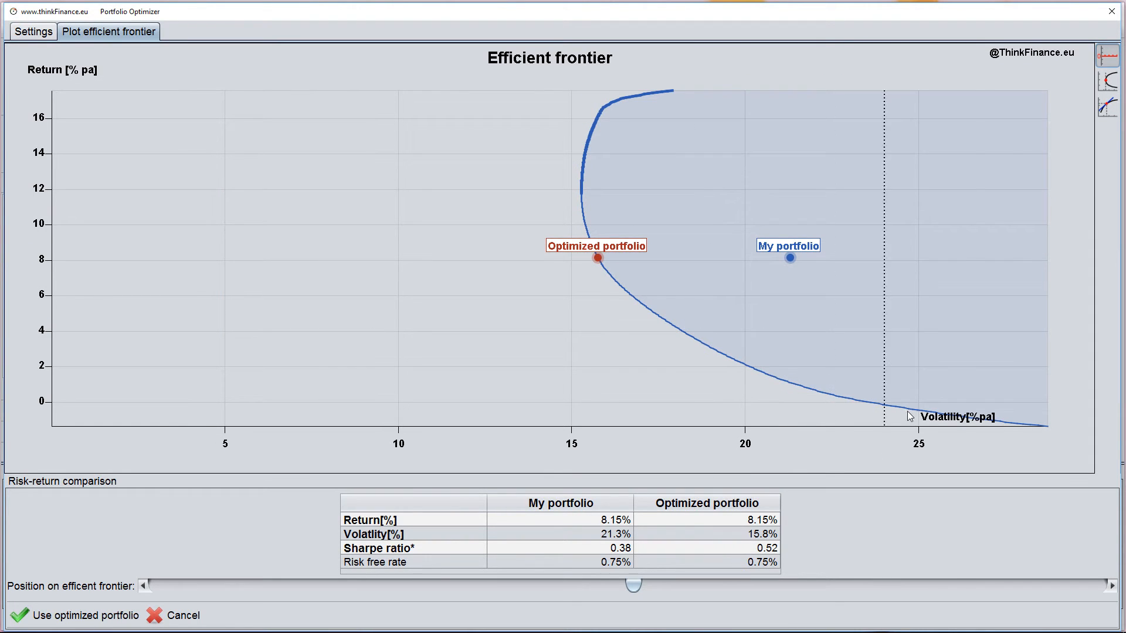
click(1110, 108)
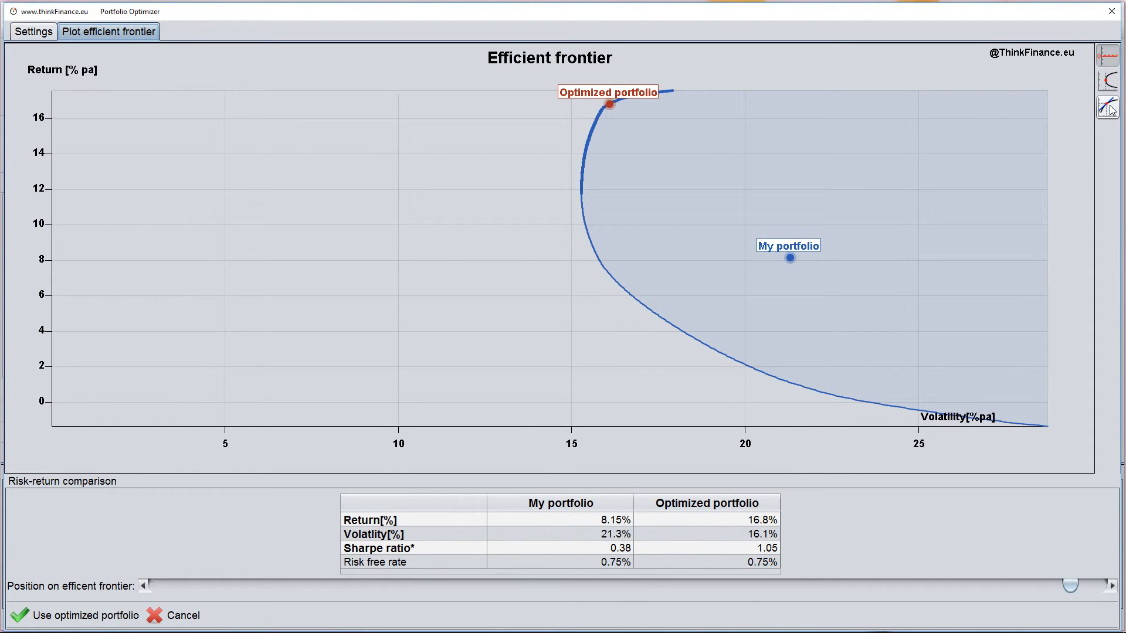
click(47, 33)
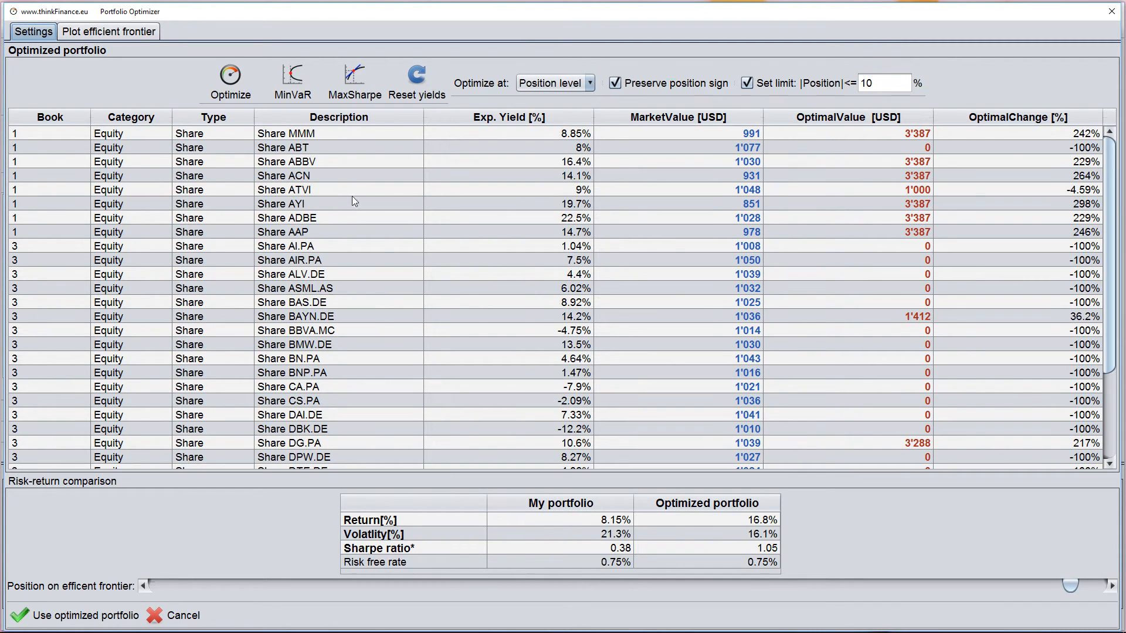
Step: Apply the optimized portfolio to the equity books, removing the positions that are zero after optimization
click(69, 617)
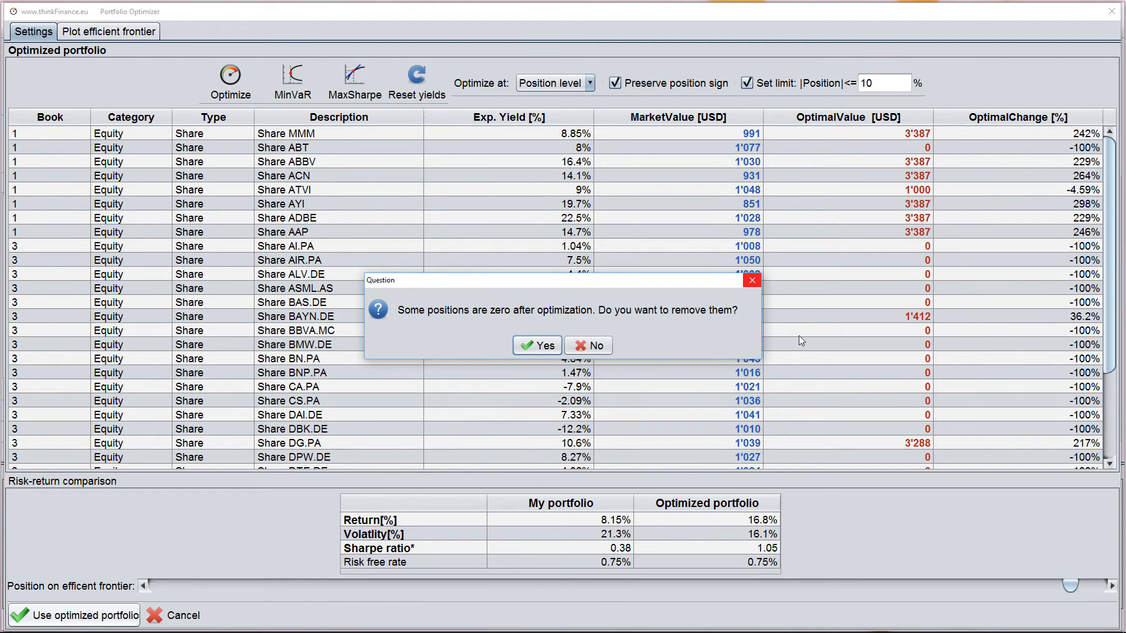
click(554, 346)
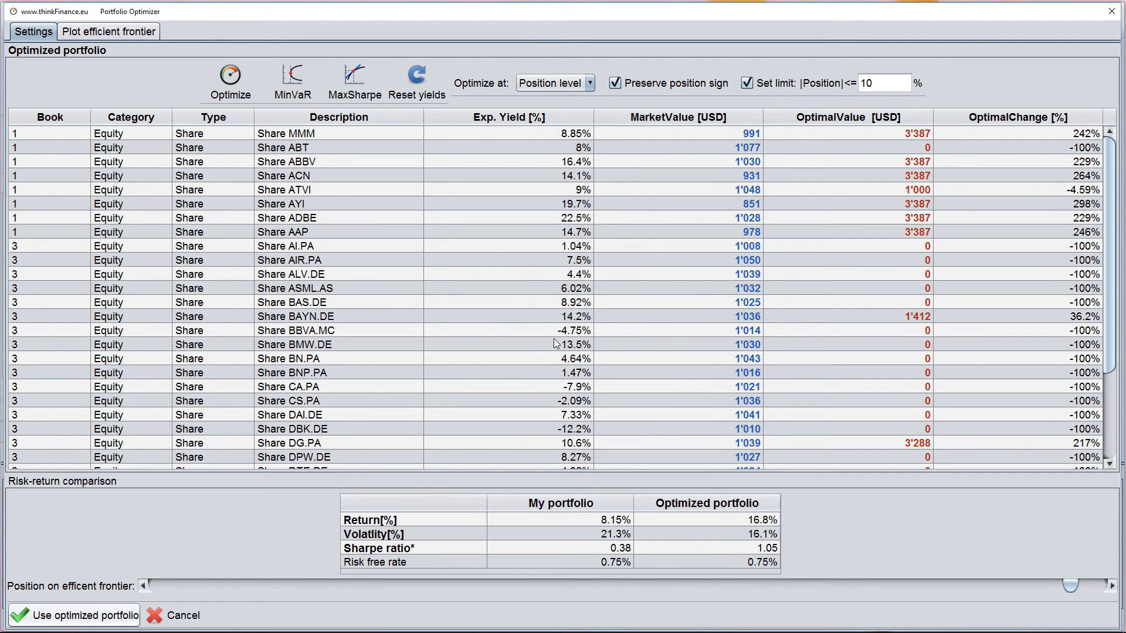
click(86, 616)
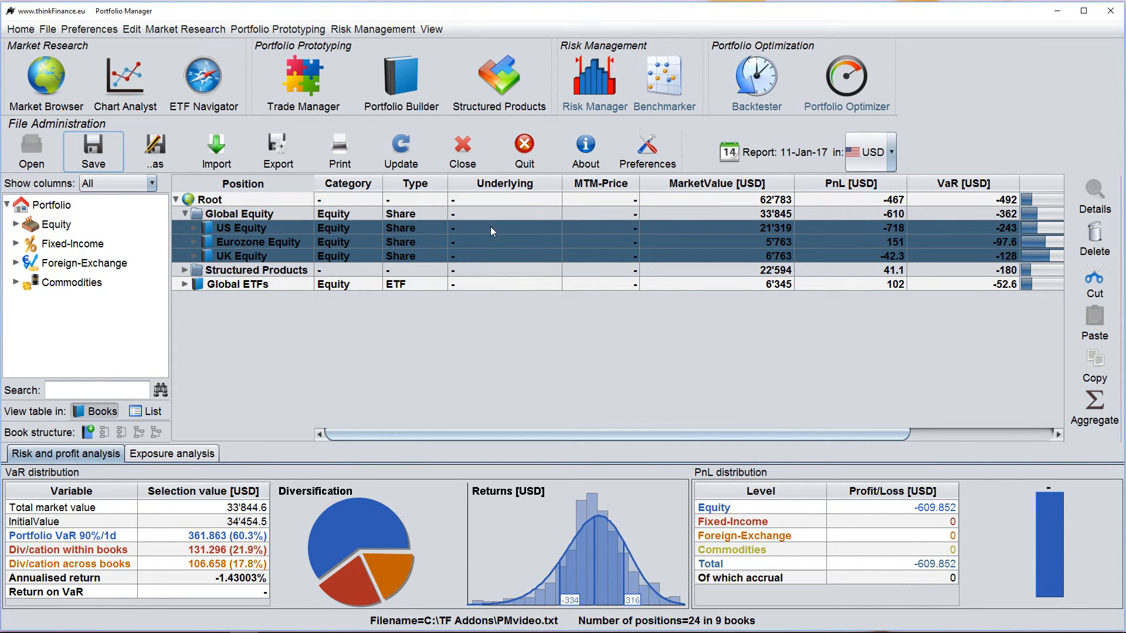
Step: Clear the selection of the US, Eurozone and UK Equity books in the position table
click(540, 237)
drag(529, 227, 521, 259)
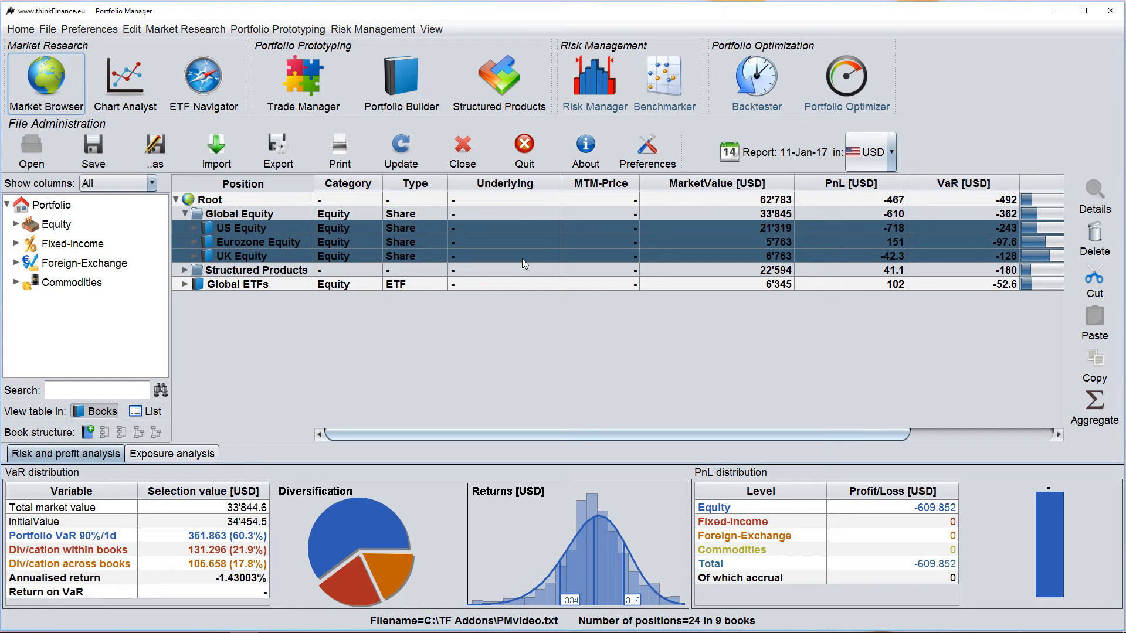
click(522, 259)
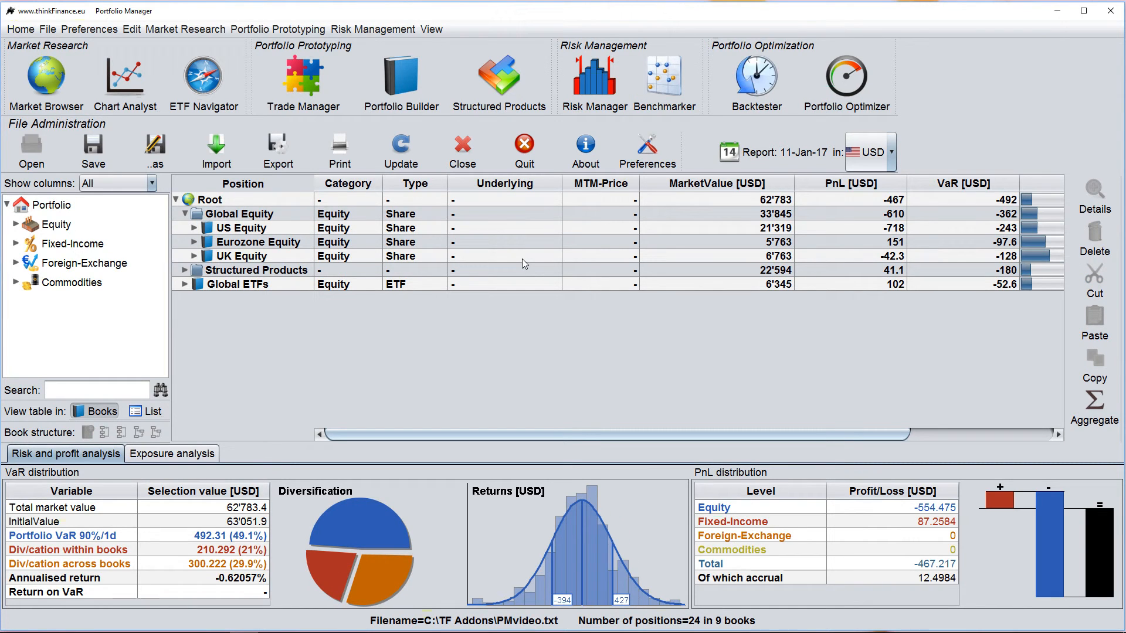